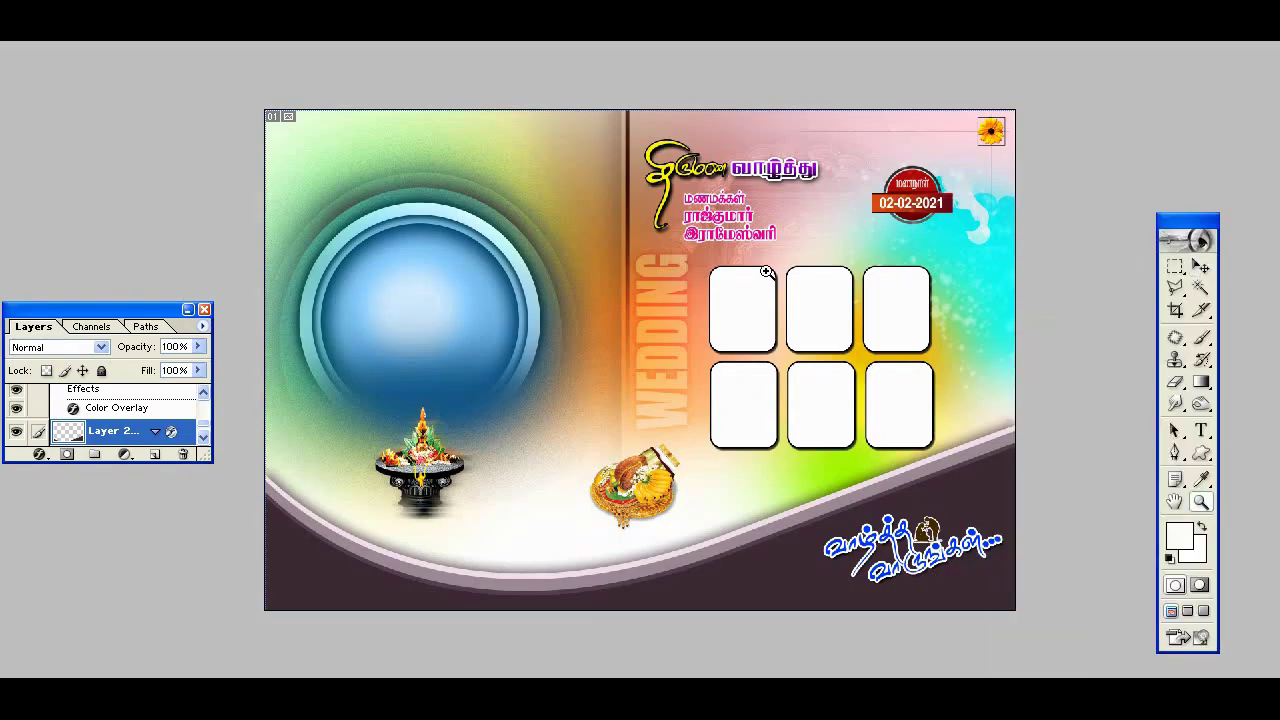
click(766, 271)
click(1201, 267)
right_click(497, 285)
click(497, 290)
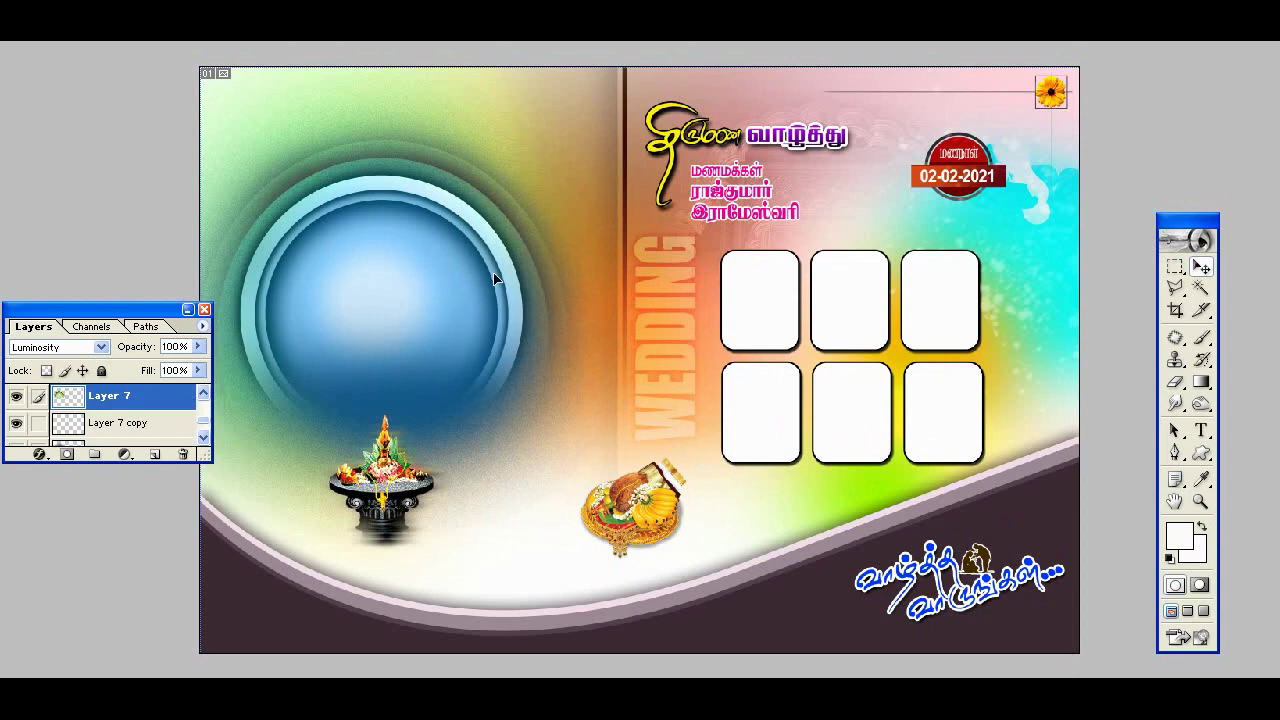
drag(495, 280, 724, 306)
key(ctrl+z)
right_click(630, 183)
click(648, 192)
right_click(676, 264)
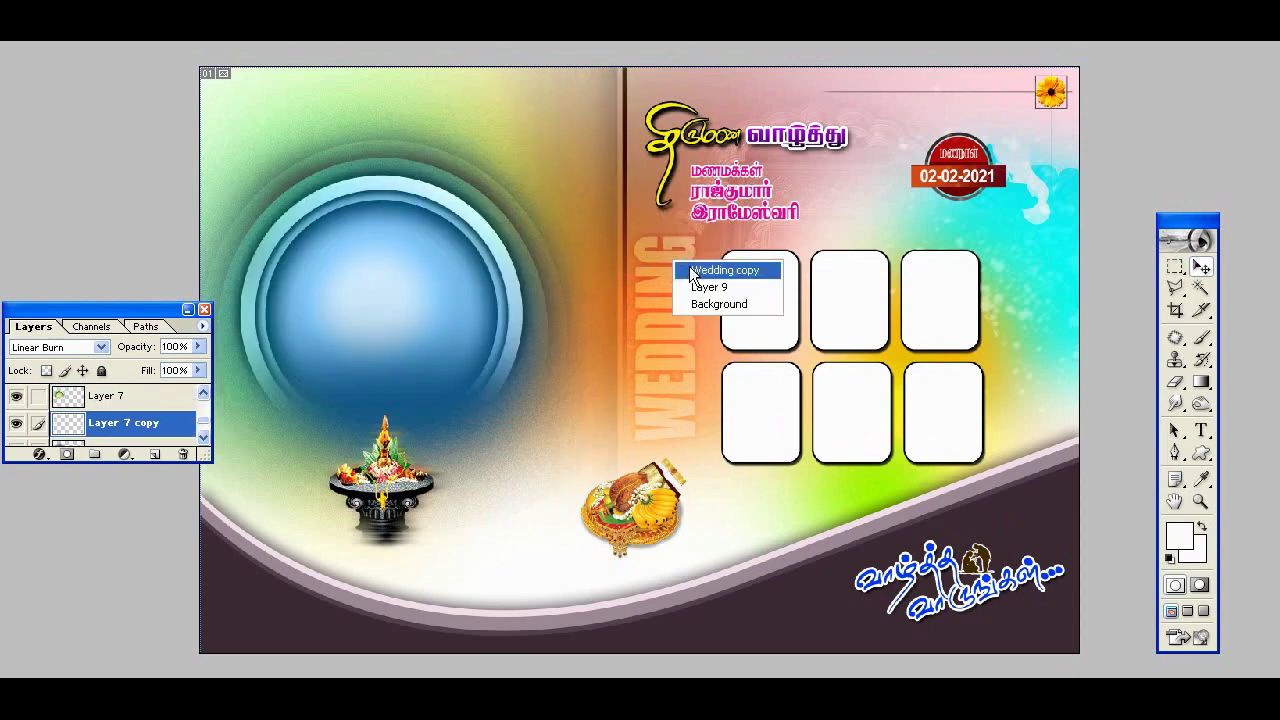
click(690, 272)
drag(690, 272, 719, 256)
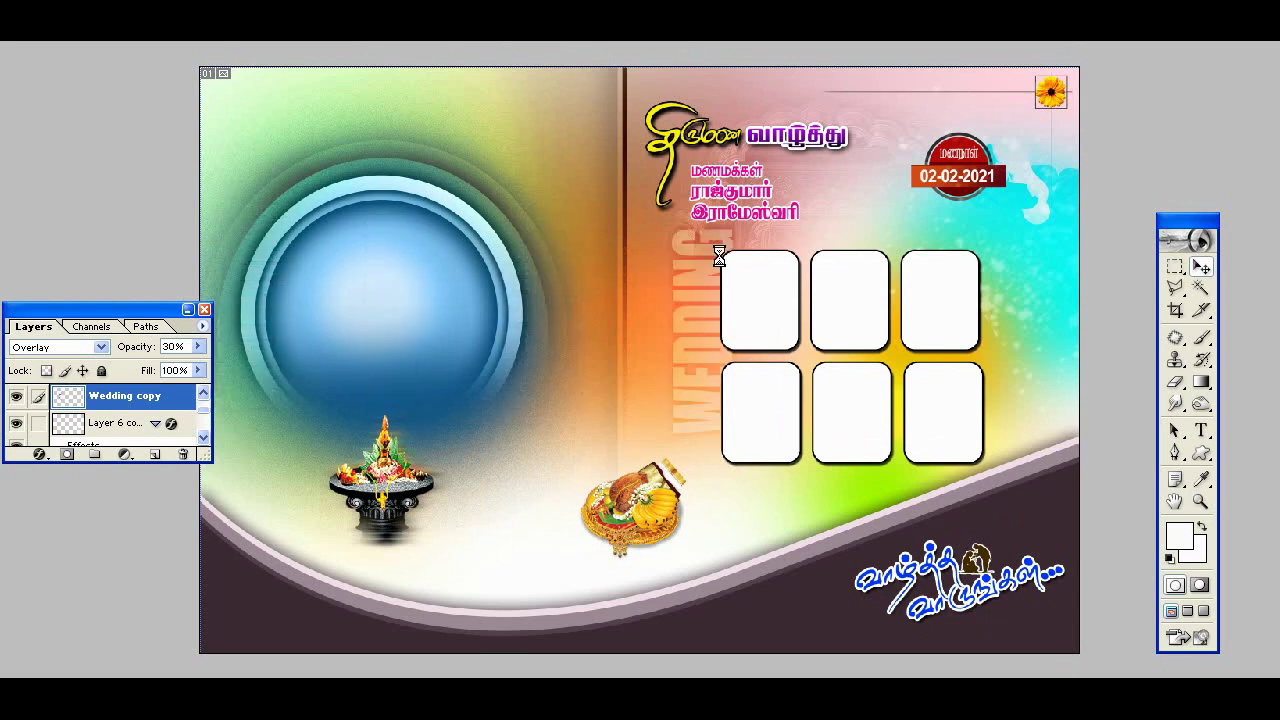
right_click(390, 530)
click(425, 503)
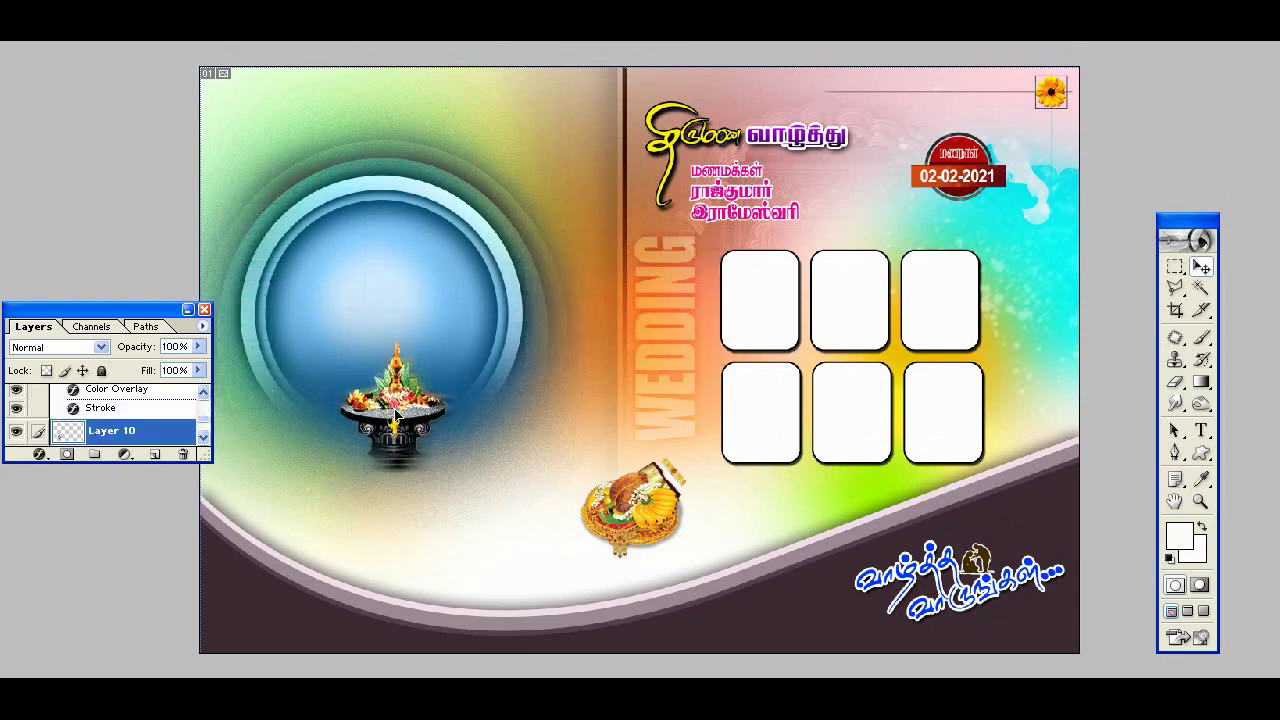
drag(385, 495, 466, 488)
key(ctrl+alt+z)
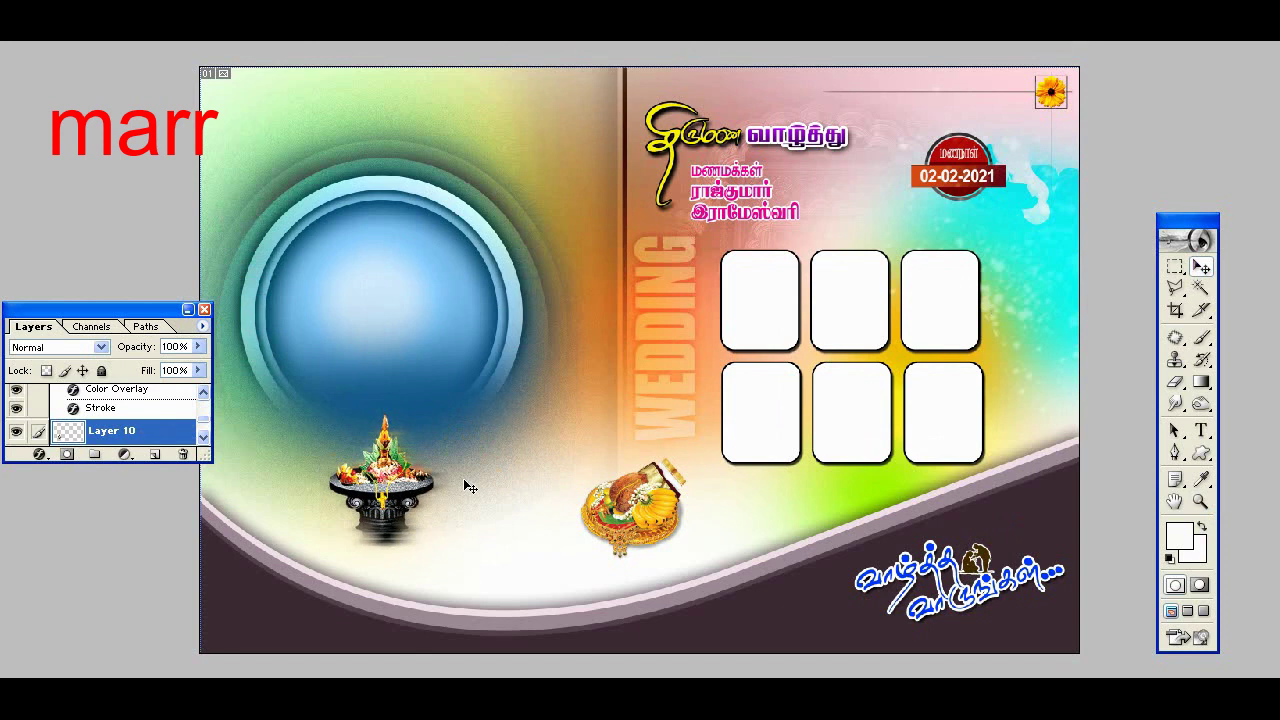
drag(634, 512, 540, 525)
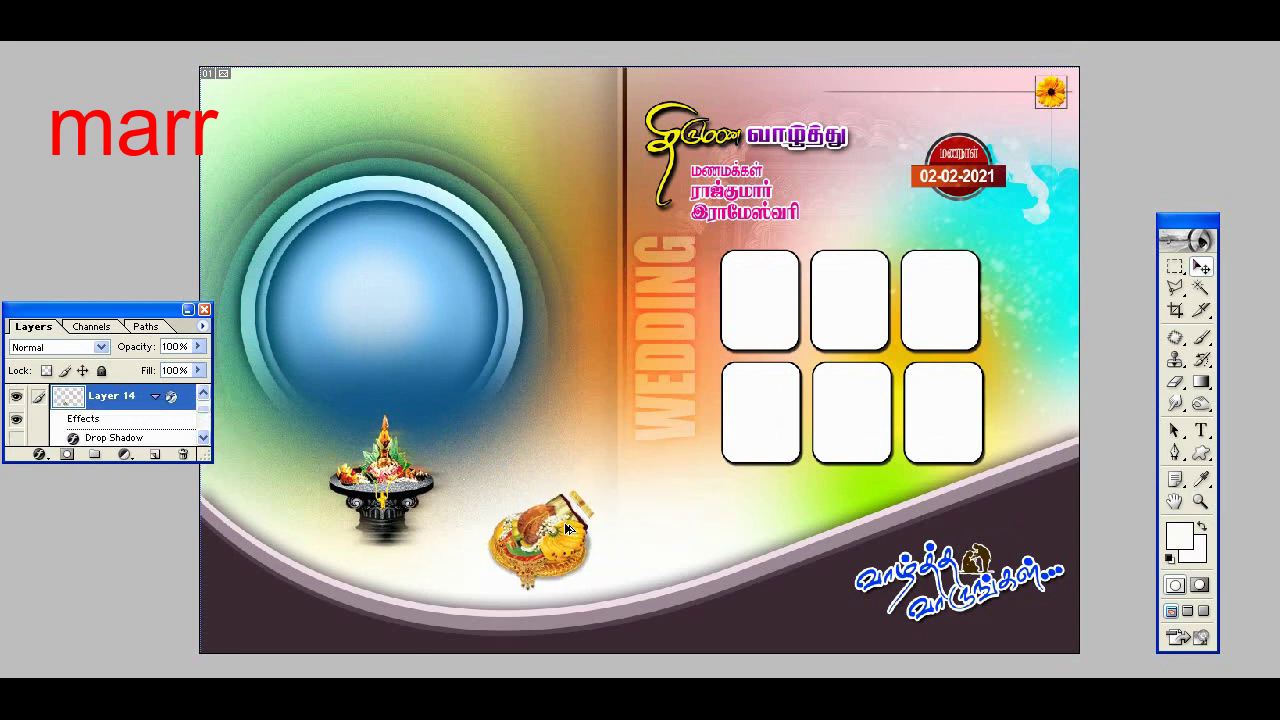
key(ctrl+z)
click(958, 174)
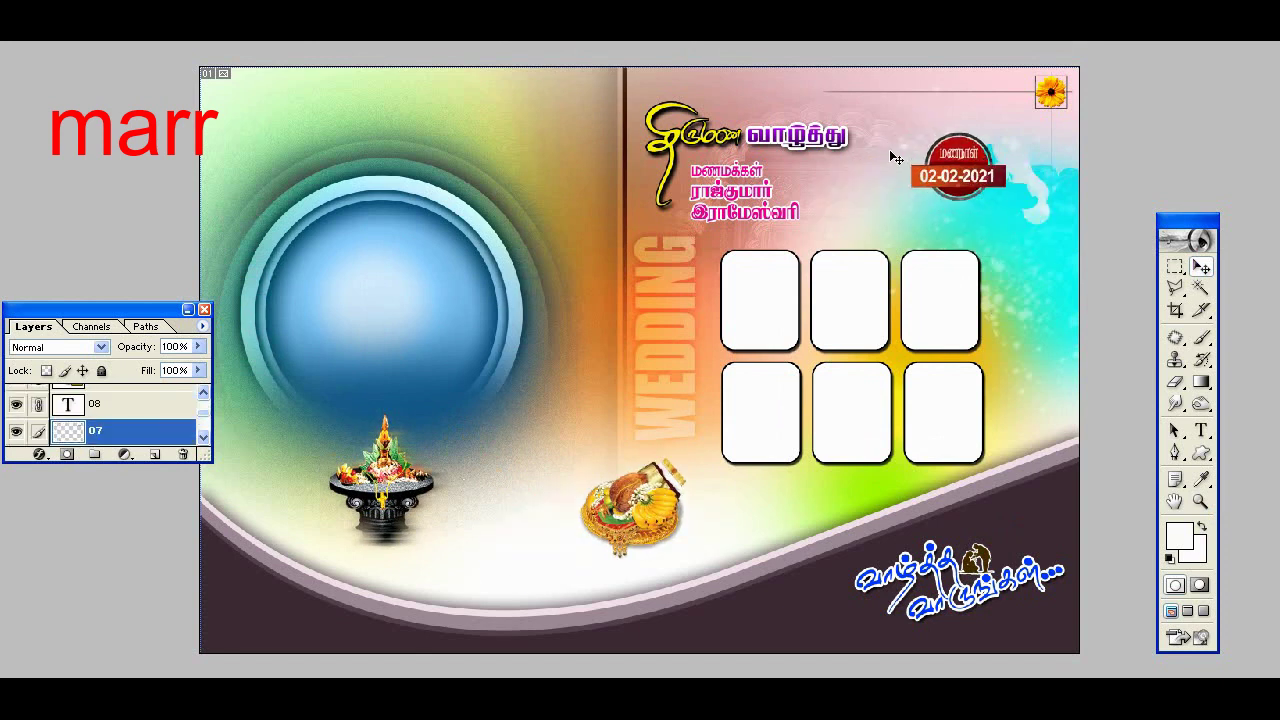
right_click(783, 208)
click(785, 208)
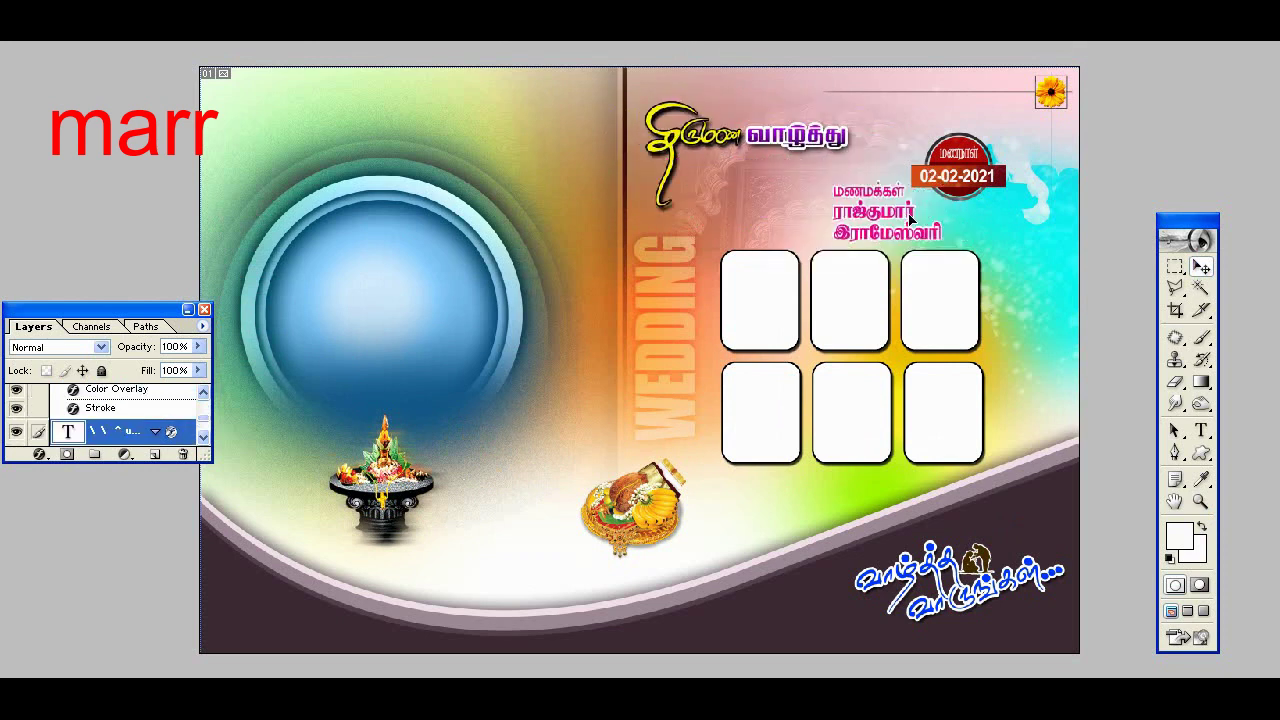
click(1050, 95)
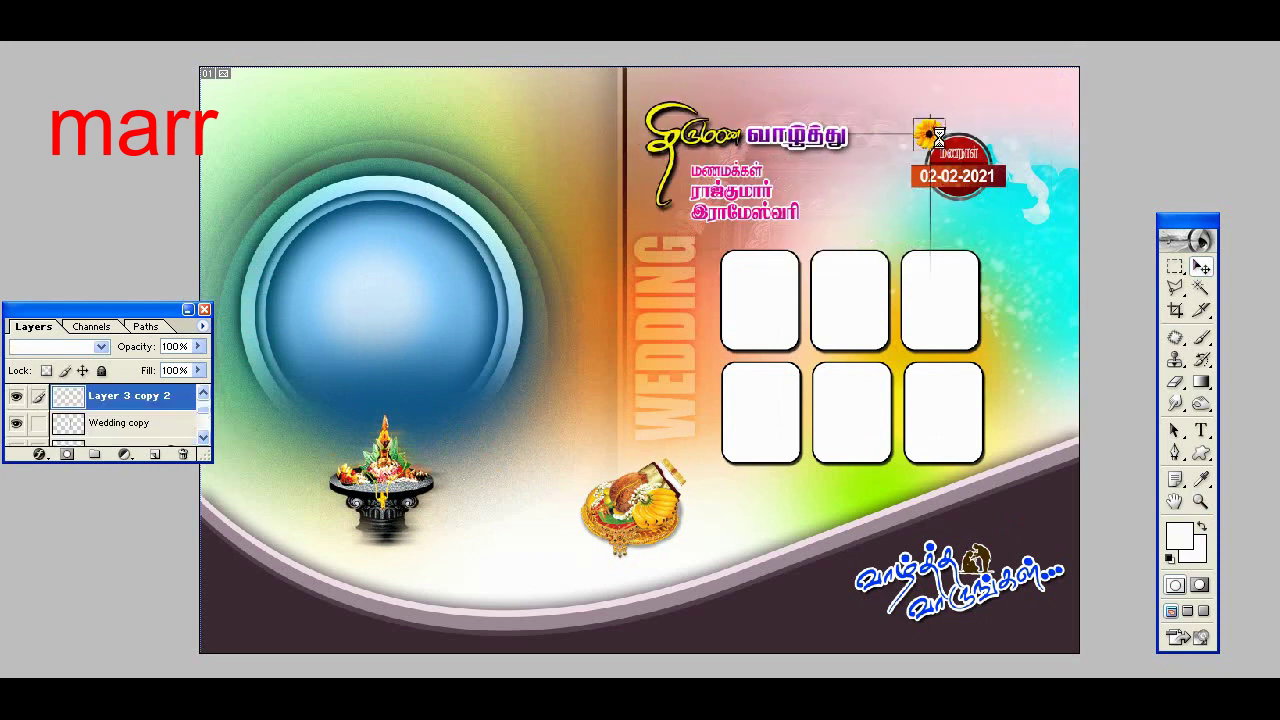
right_click(986, 558)
click(995, 563)
drag(995, 563, 913, 532)
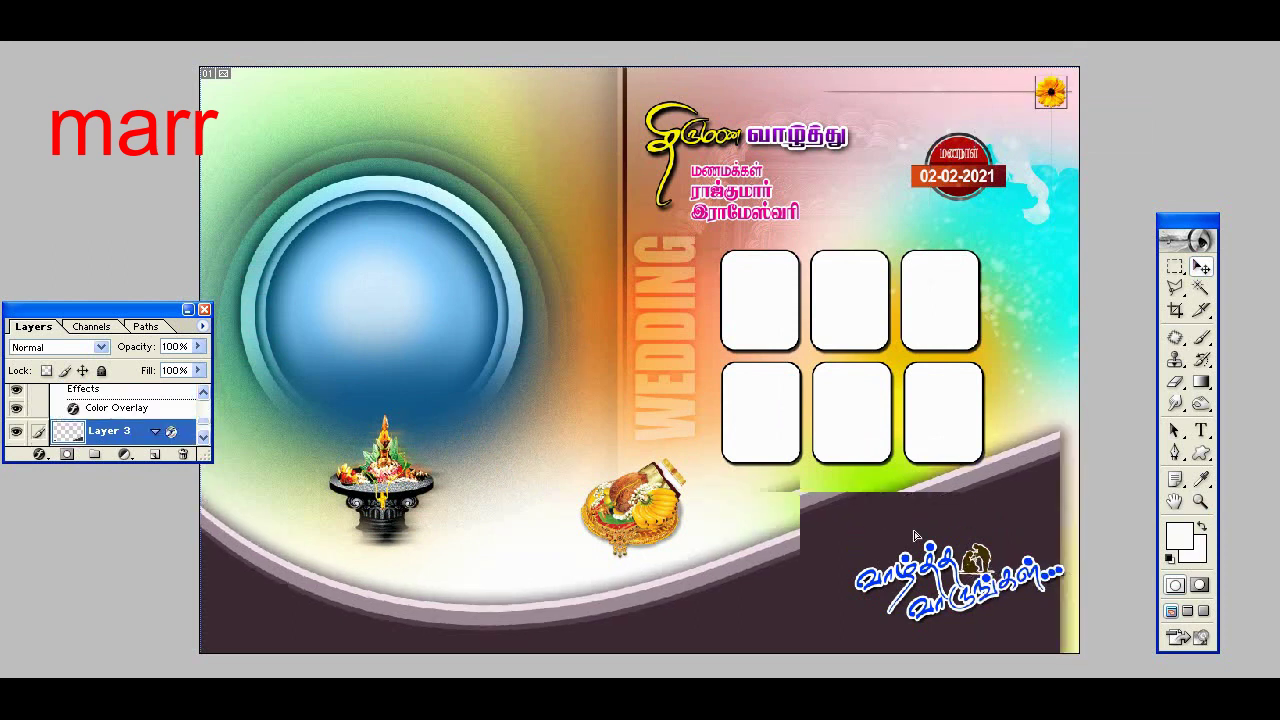
key(ctrl+z)
right_click(986, 580)
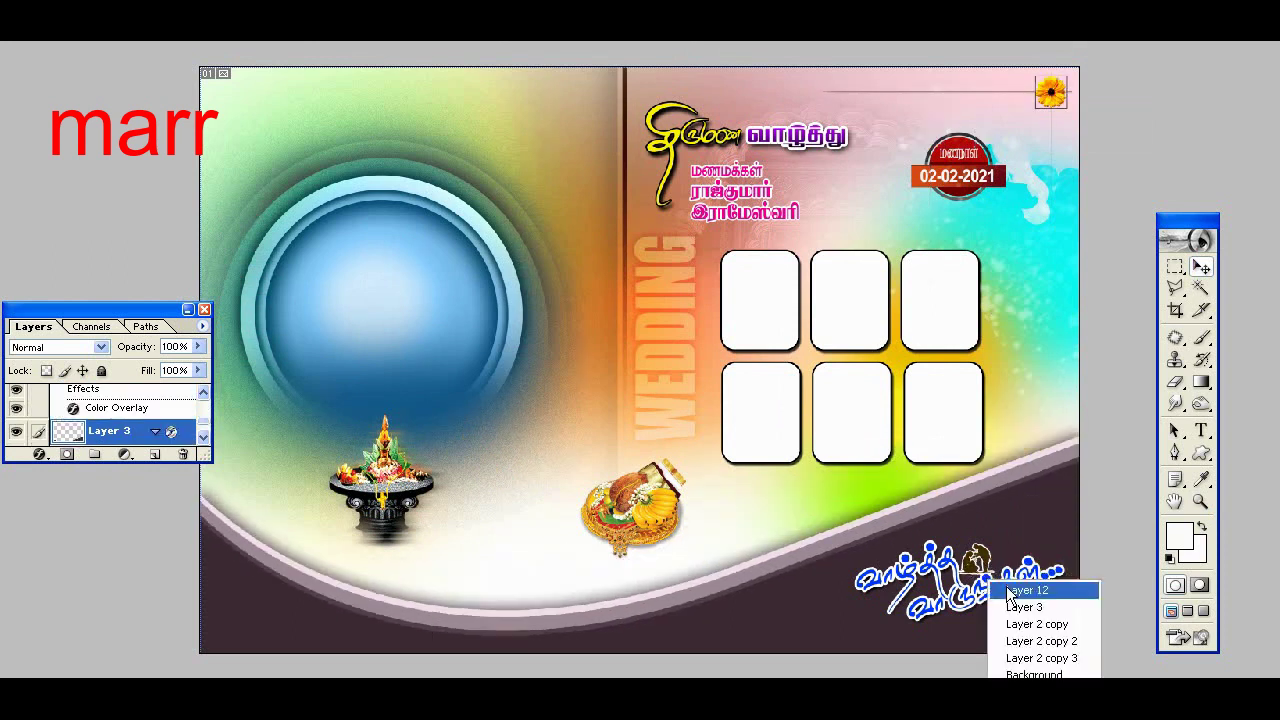
click(1005, 589)
drag(843, 546, 578, 449)
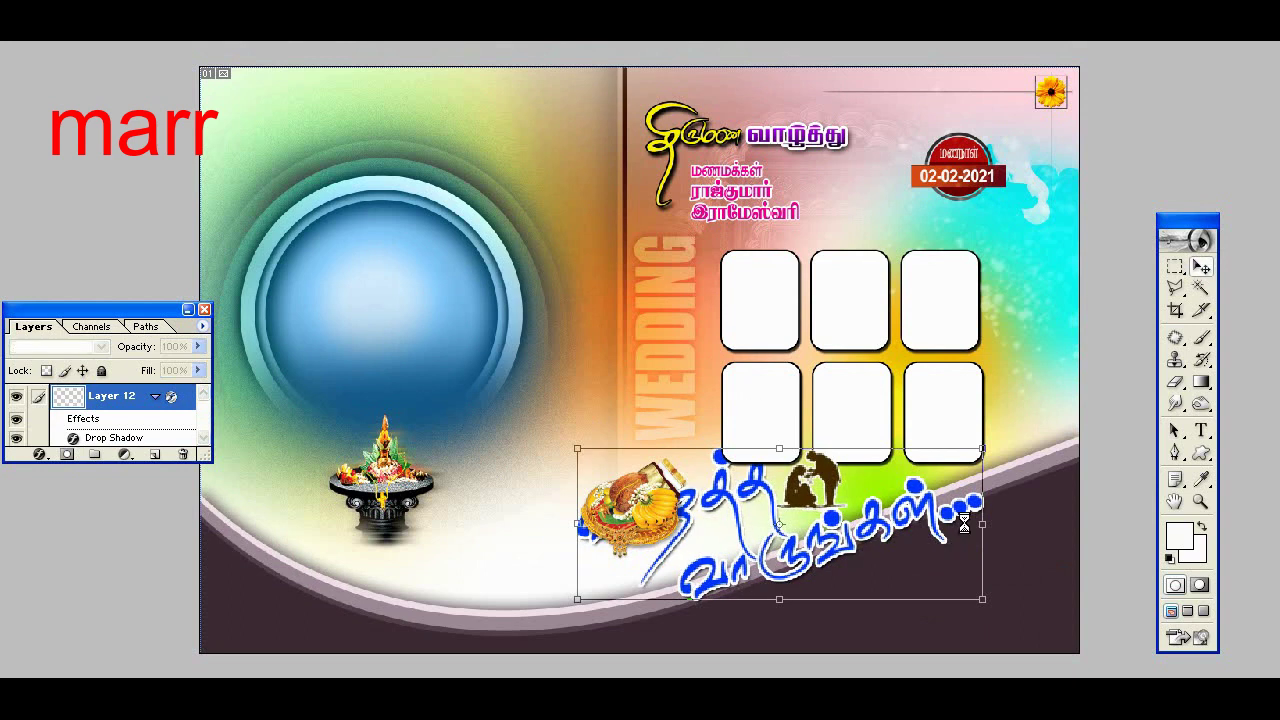
key(ctrl+z)
key(z)
Zoom in on the date badge, then on the lamp and plate, panning around the blue-circle page.
click(1010, 162)
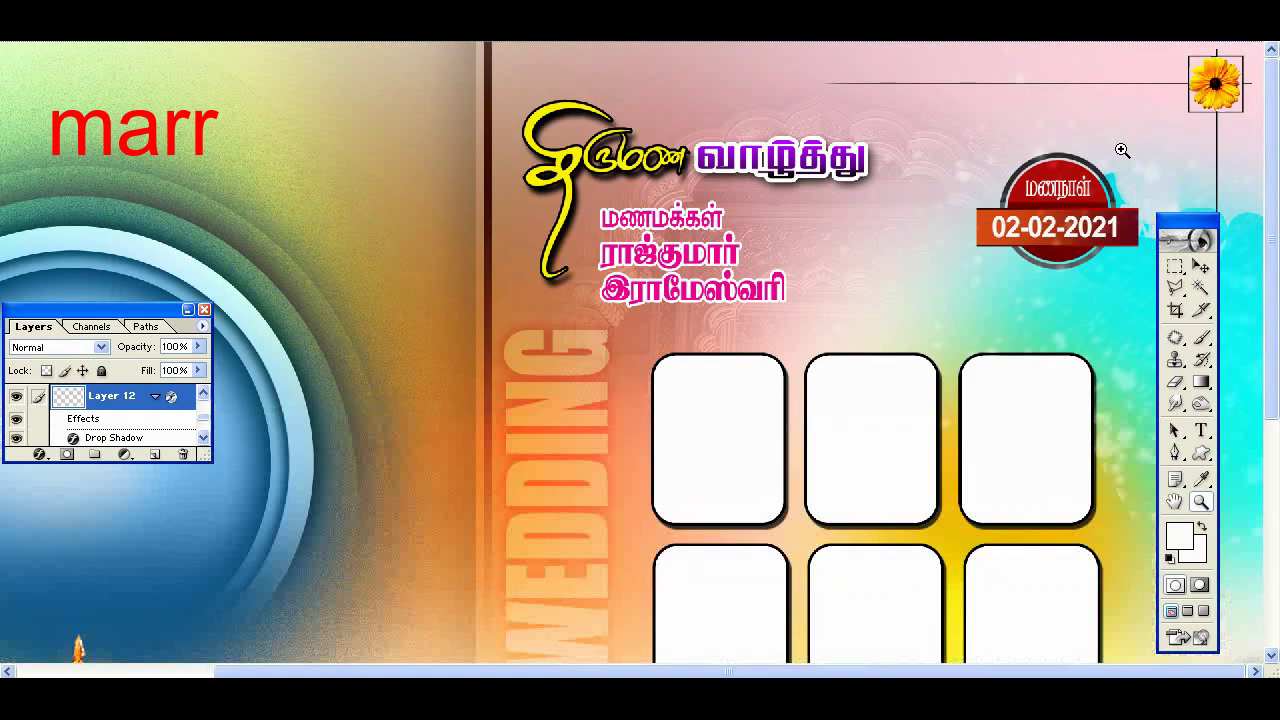
alt+click(714, 291)
right_click(554, 334)
click(600, 417)
click(660, 372)
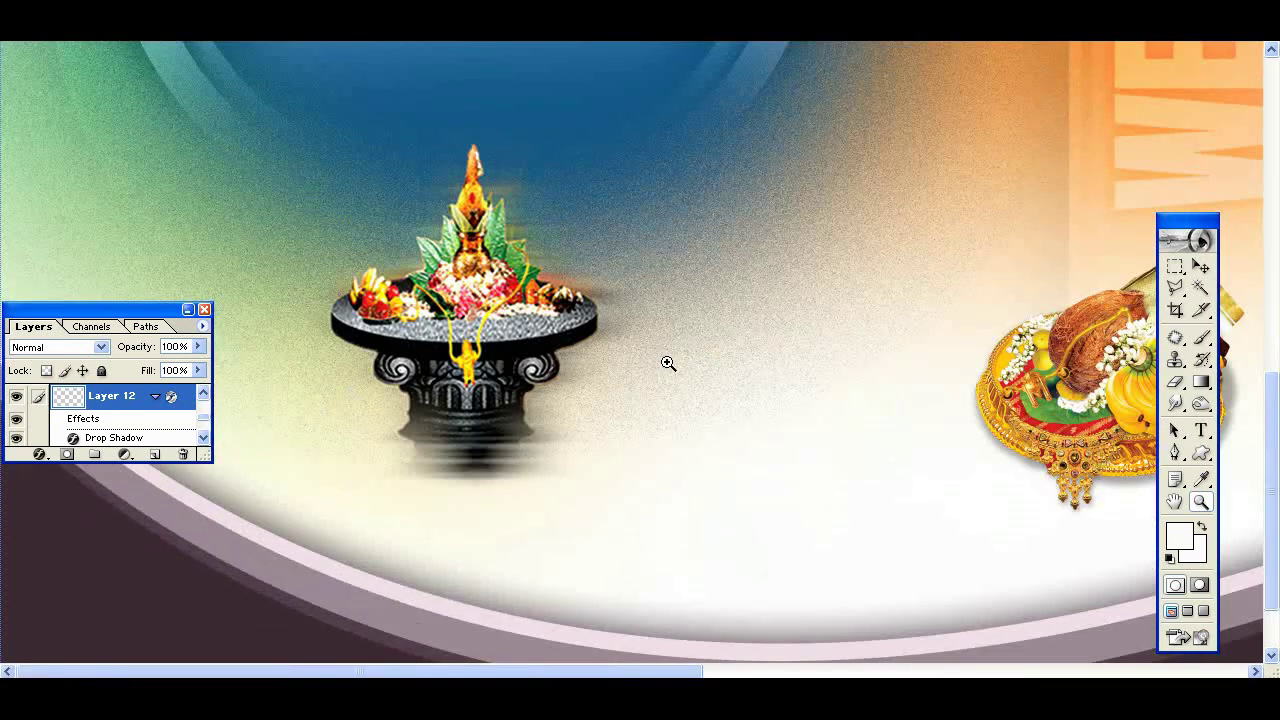
drag(1010, 365, 600, 360)
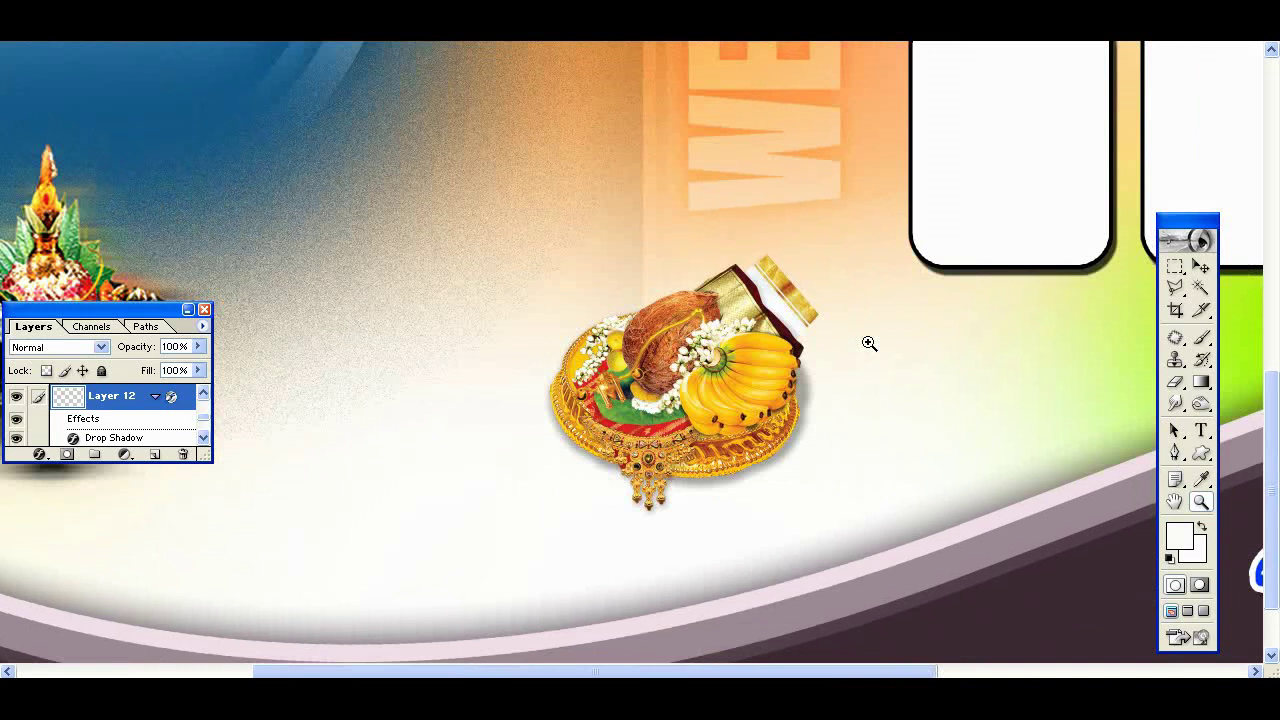
drag(793, 528, 238, 408)
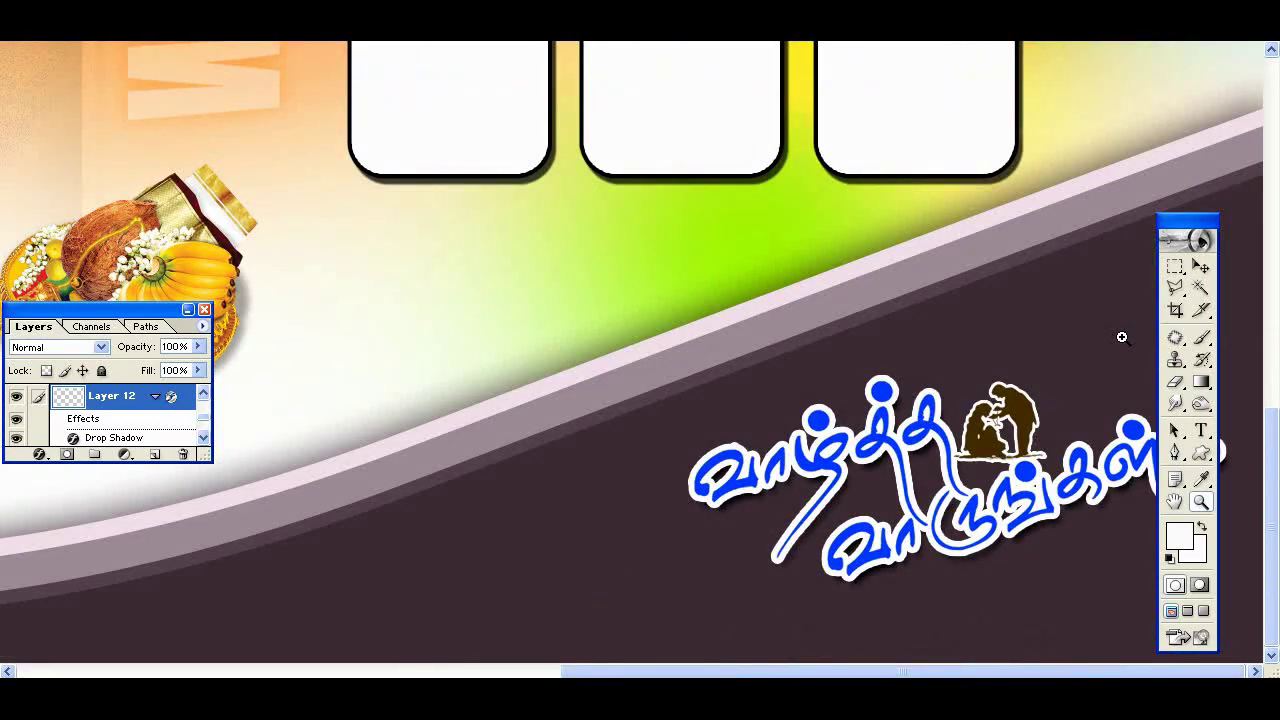
Scroll across the enlarged page to inspect its upper and left areas.
scroll(987, 155, up, 5)
scroll(712, 150, up, 2)
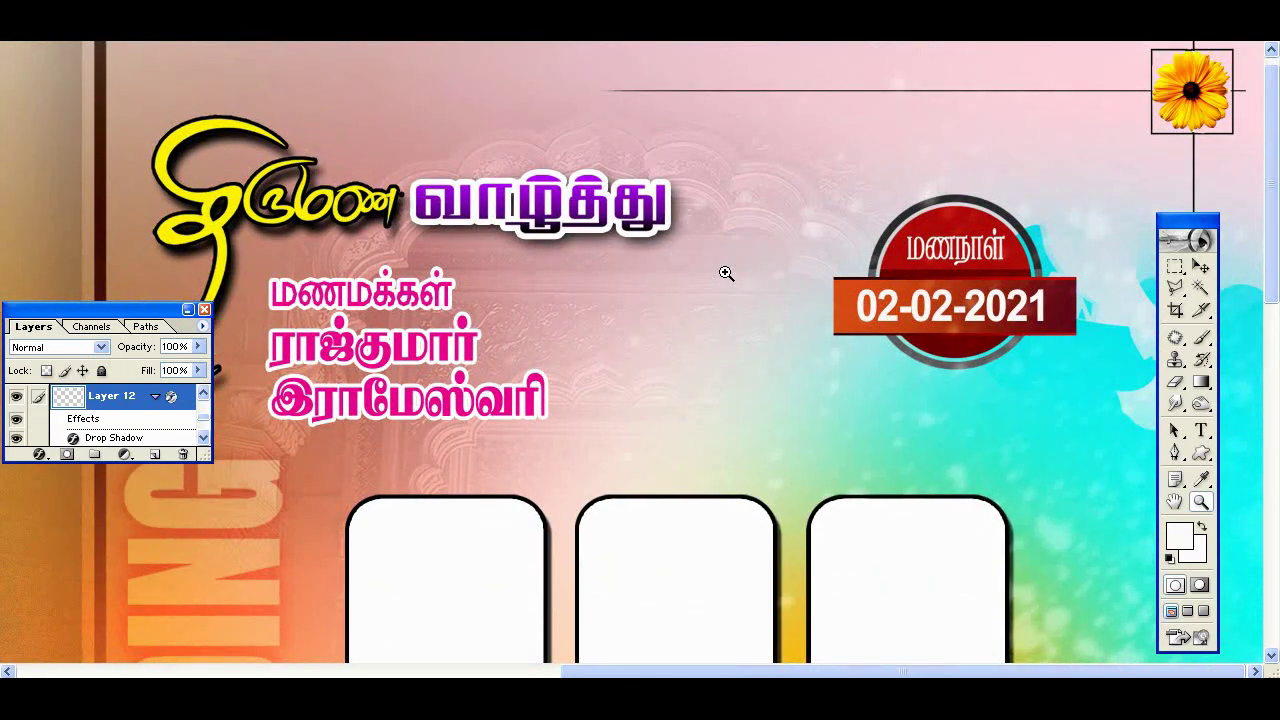
scroll(726, 273, left, 5)
scroll(686, 277, left, 5)
scroll(700, 278, left, 1)
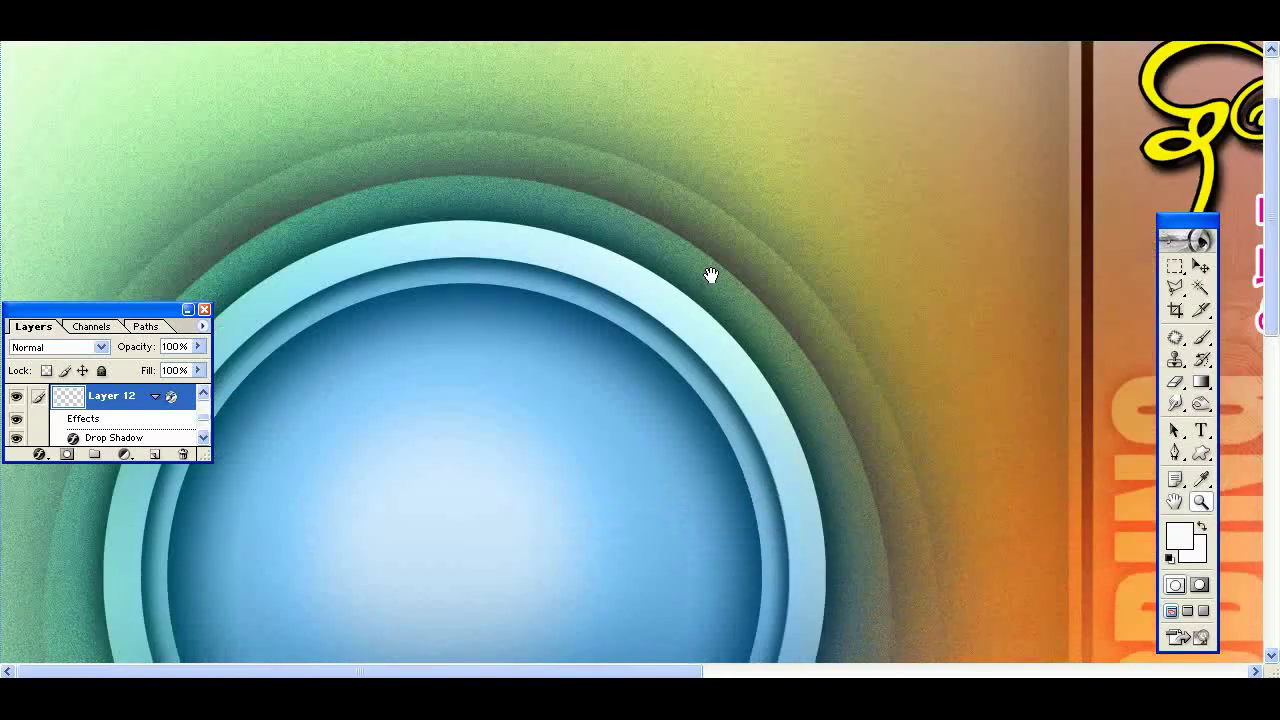
scroll(709, 277, down, 5)
Fit the whole page on screen, then zoom in on the names and frames.
key(ctrl+0)
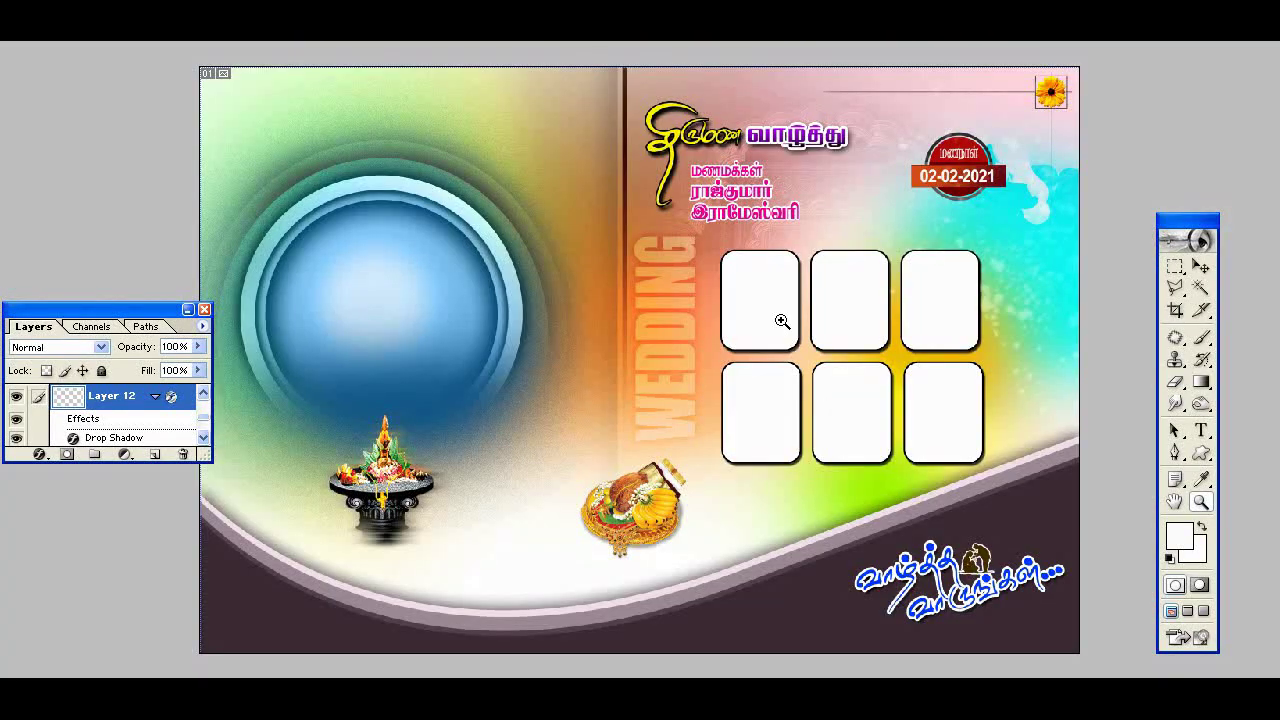
click(728, 220)
click(728, 220)
right_click(730, 215)
Select the arch background copy layer and shift the arch texture behind the names.
key(Escape)
key(v)
right_click(765, 228)
click(795, 232)
drag(796, 230, 806, 209)
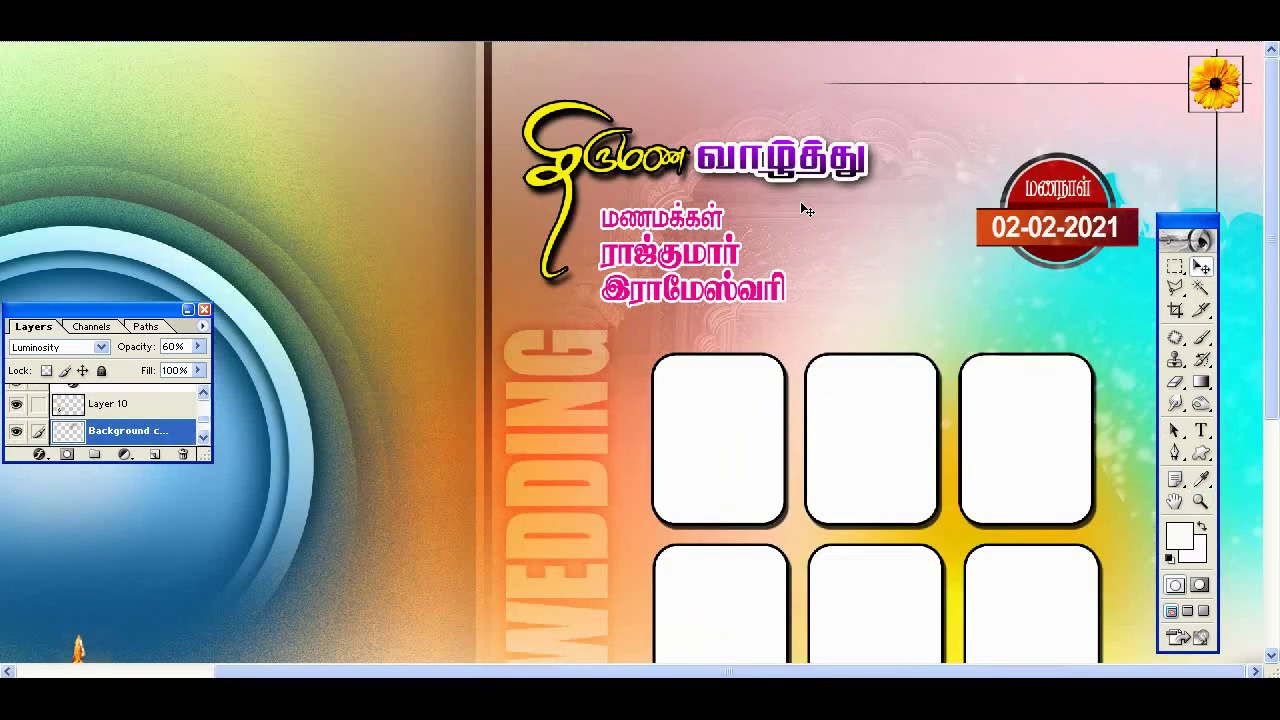
Select the cyan paint's Layer 15 and shift it to the left.
ctrl+click(1135, 310)
right_click(1132, 306)
click(1150, 328)
drag(1145, 330, 1018, 304)
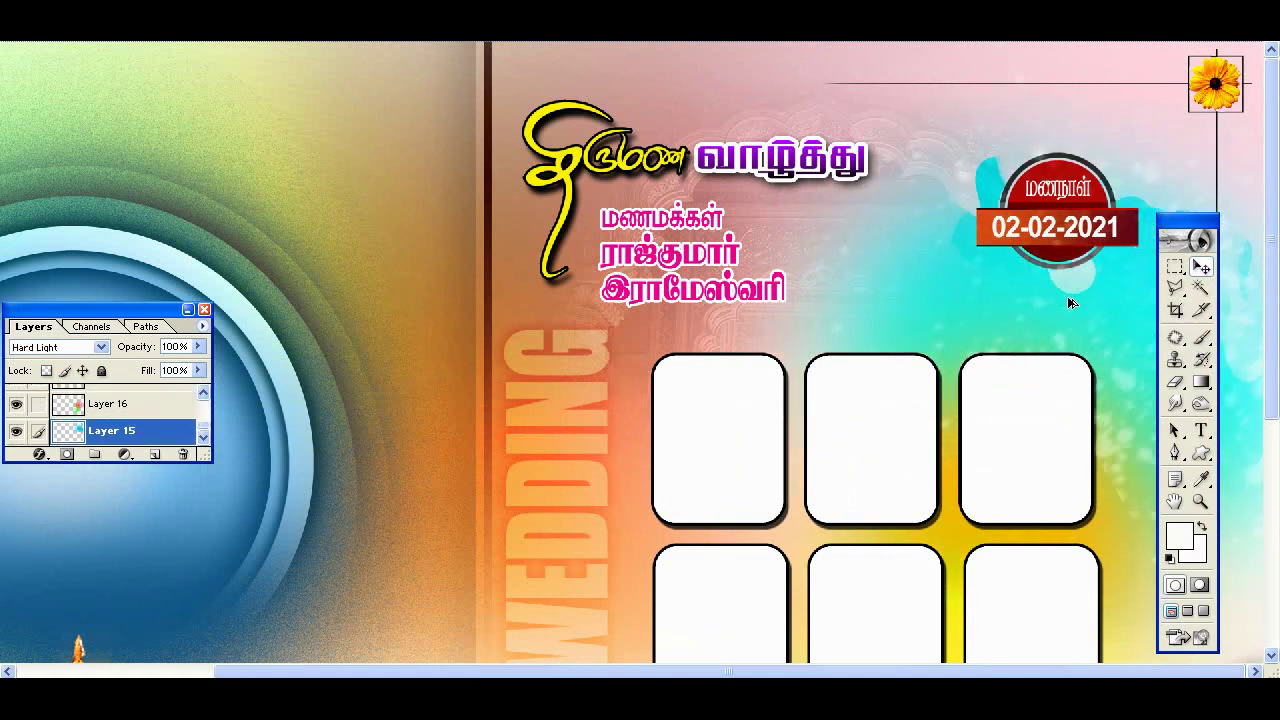
Zoom out to show the whole card and close the blue-circle page.
key(z)
alt+click(926, 366)
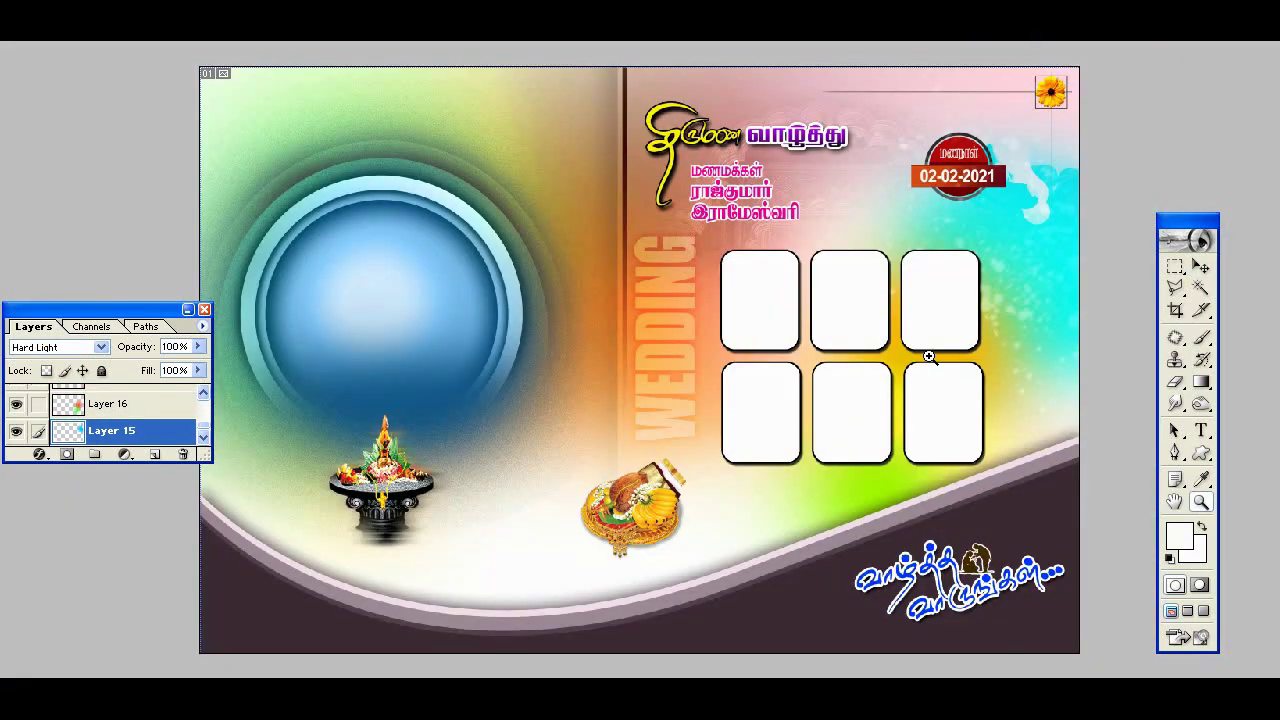
key(ctrl+w)
Answer the save prompt, fit the temple page on screen, and select several of its layers.
click(628, 260)
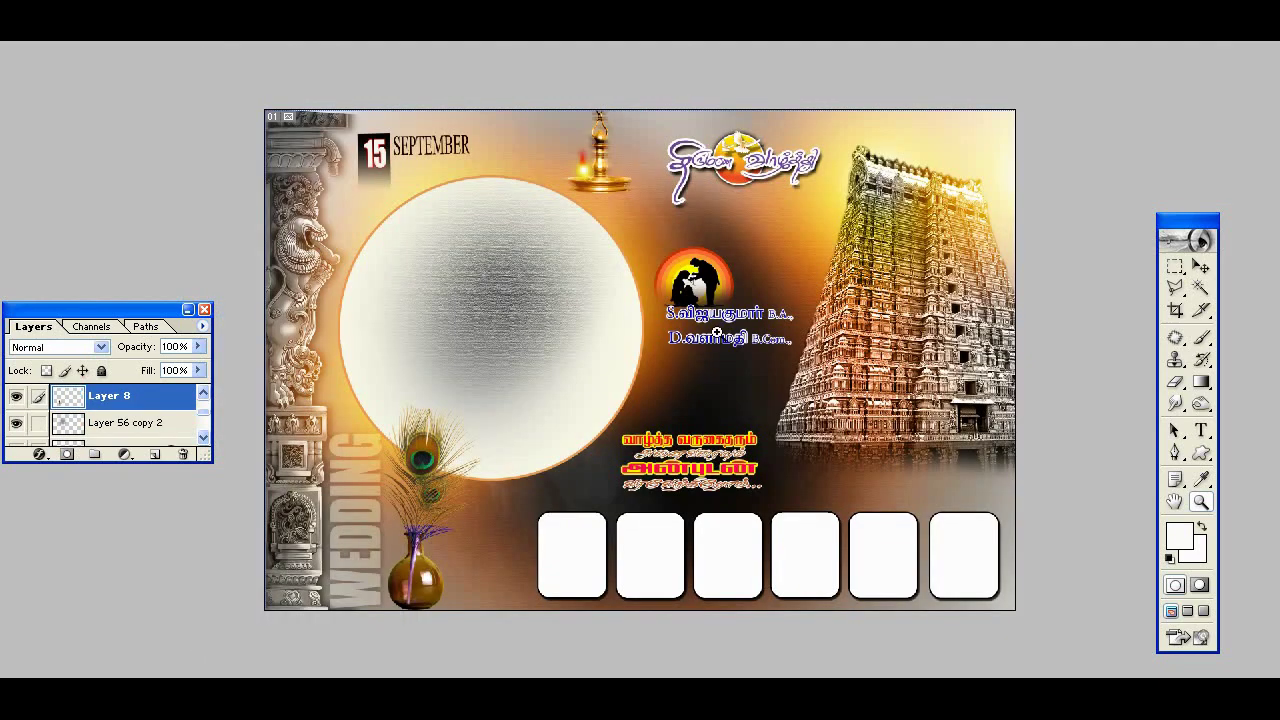
key(ctrl+0)
key(v)
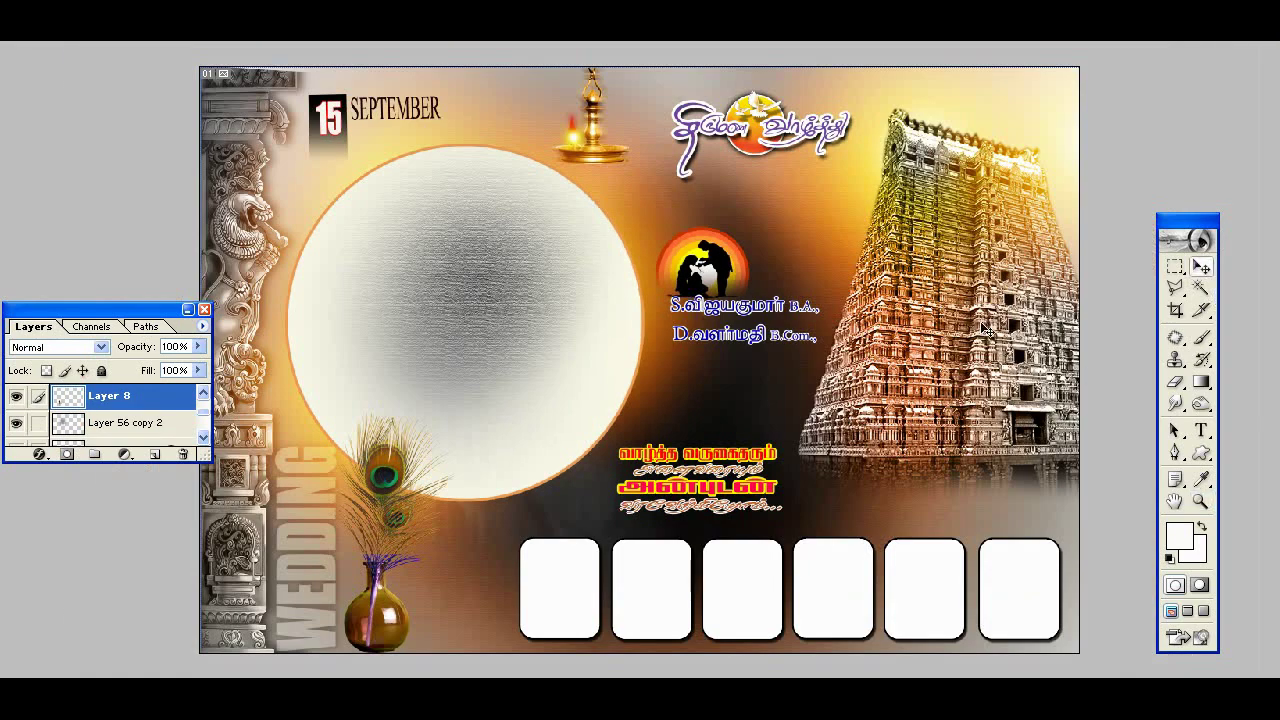
ctrl+click(983, 330)
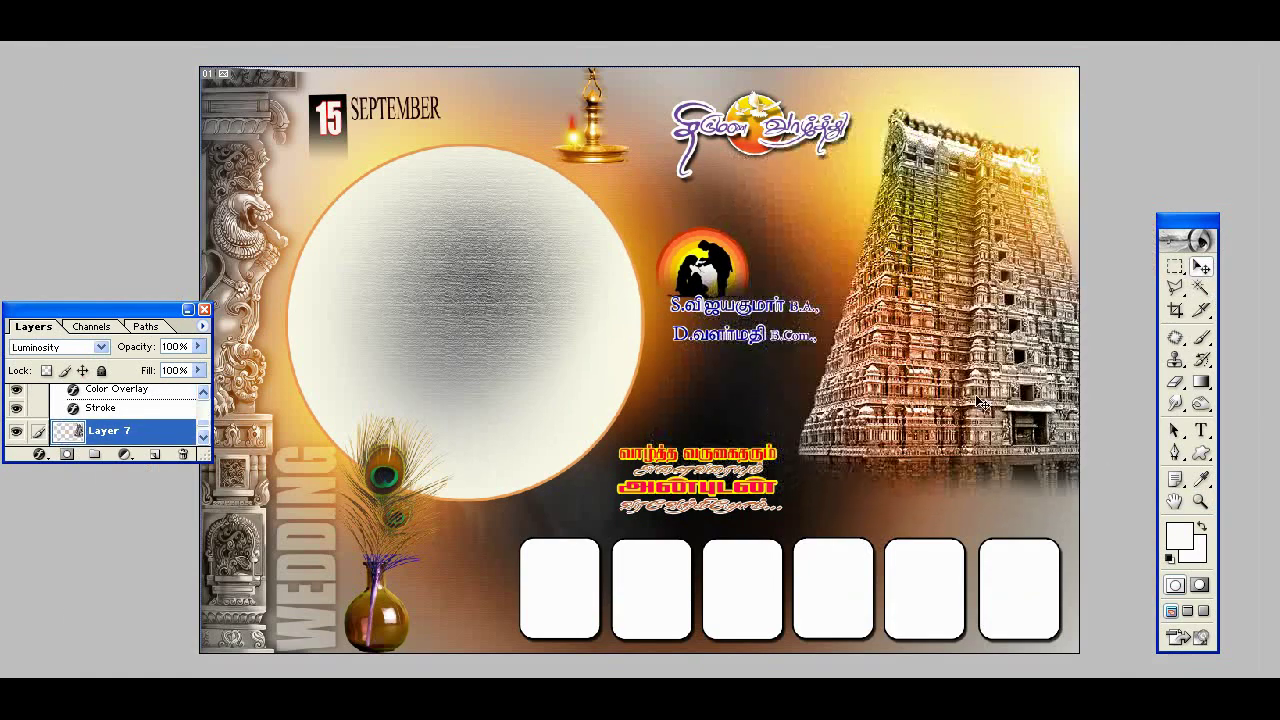
ctrl+click(770, 143)
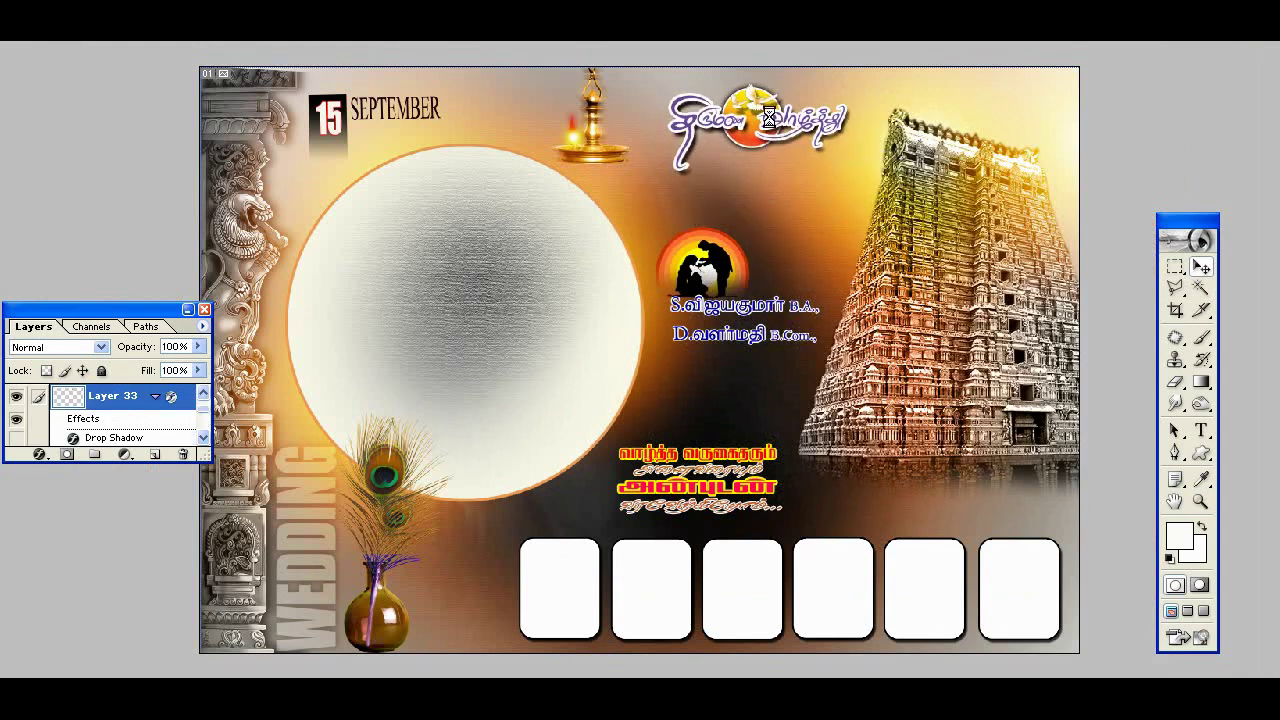
ctrl+click(645, 172)
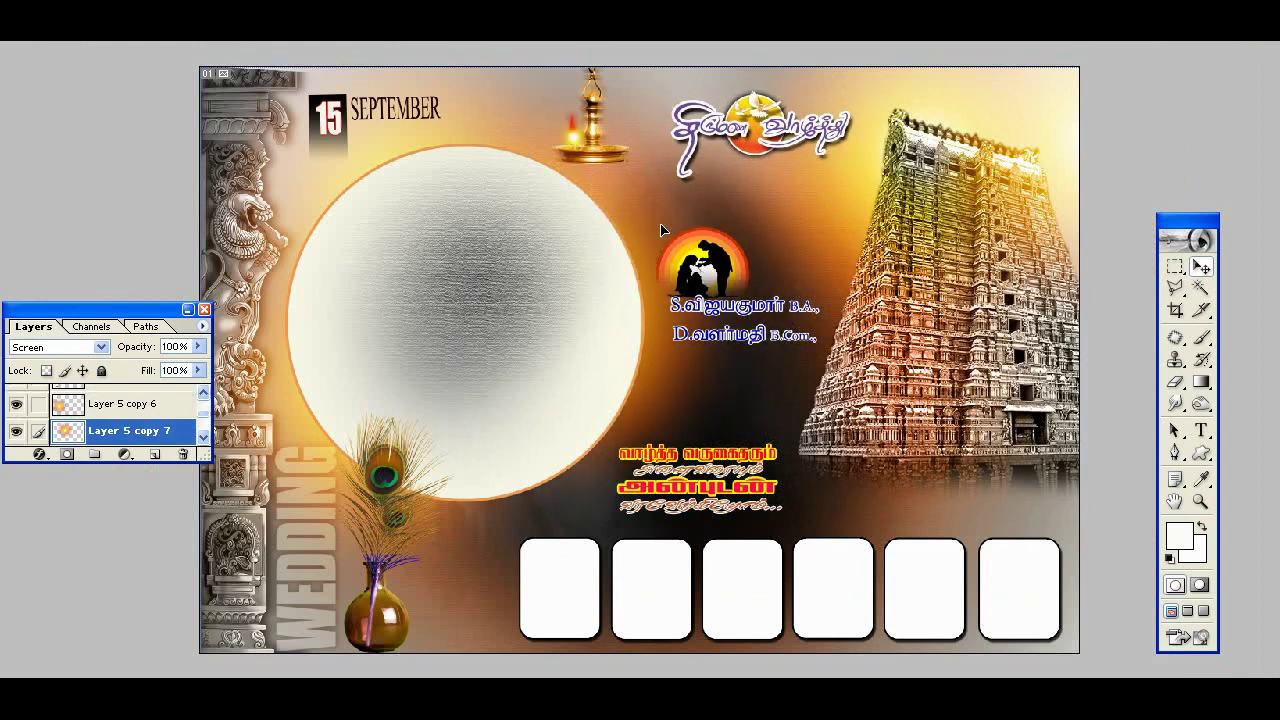
Move the vertical WEDDING text (Layer 2 copy 5) beside the temple.
right_click(310, 236)
click(282, 128)
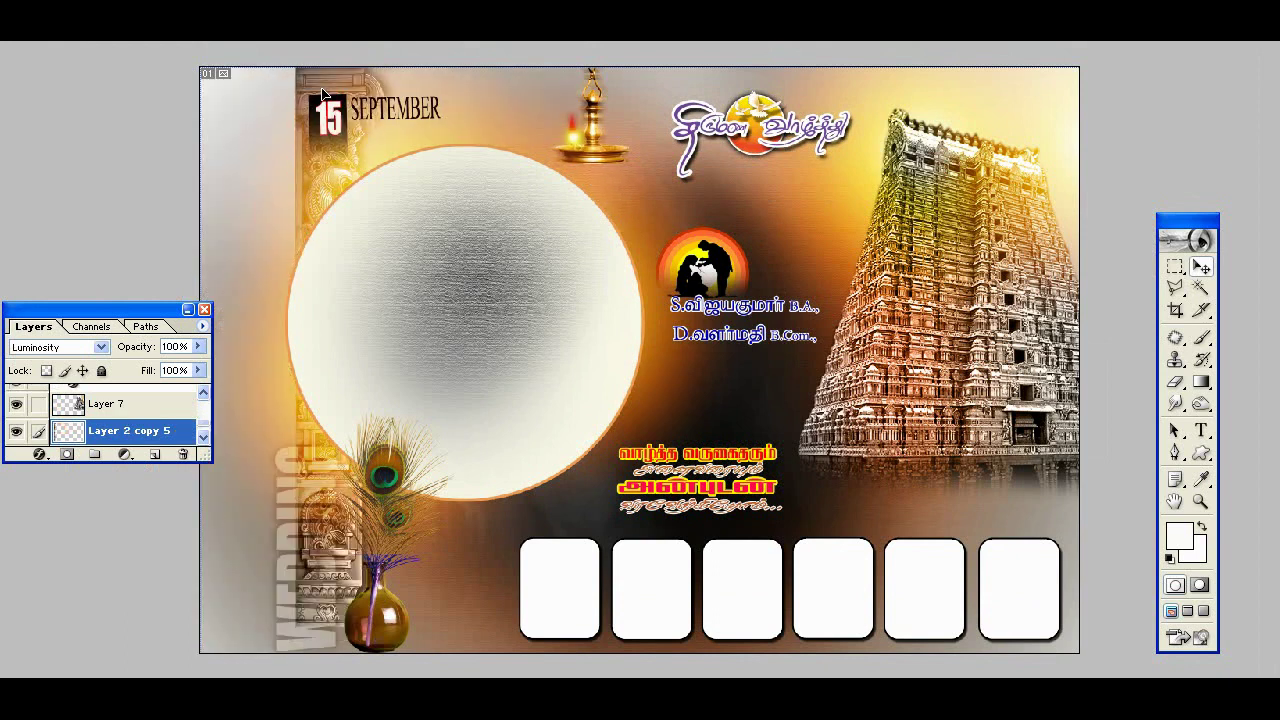
drag(335, 585, 851, 266)
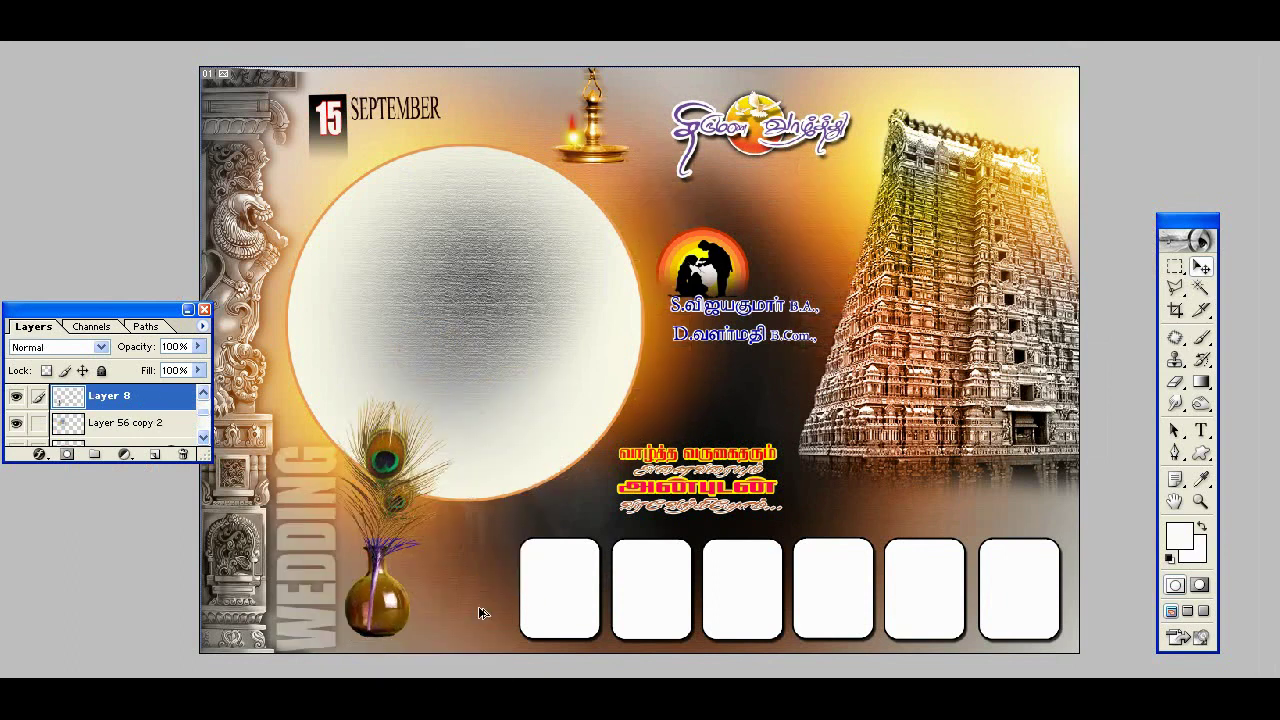
Shift the large white circle (Layer 9) up and right, then undo it.
right_click(557, 436)
click(586, 448)
drag(645, 445, 775, 408)
key(ctrl+z)
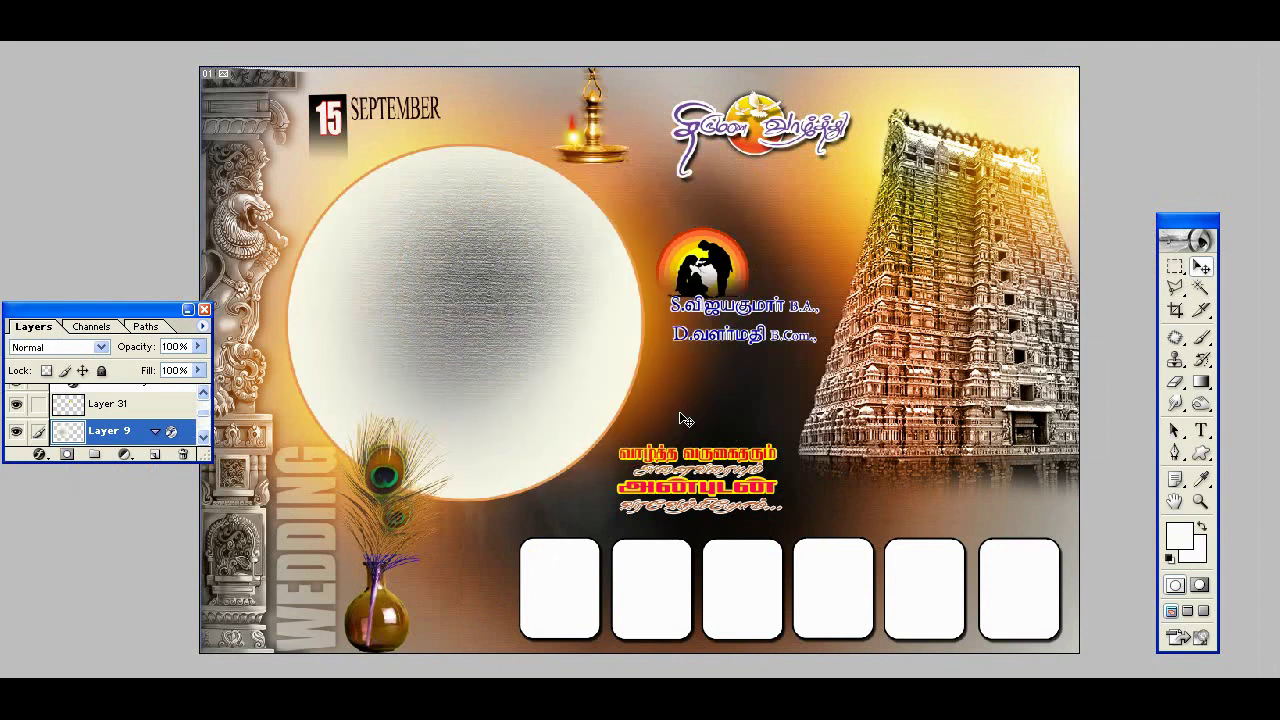
Lift the fifth photo box (Layer 6 copy 4) upward, then undo the move.
right_click(765, 497)
click(770, 500)
right_click(951, 597)
click(990, 596)
drag(951, 598, 948, 440)
key(ctrl+z)
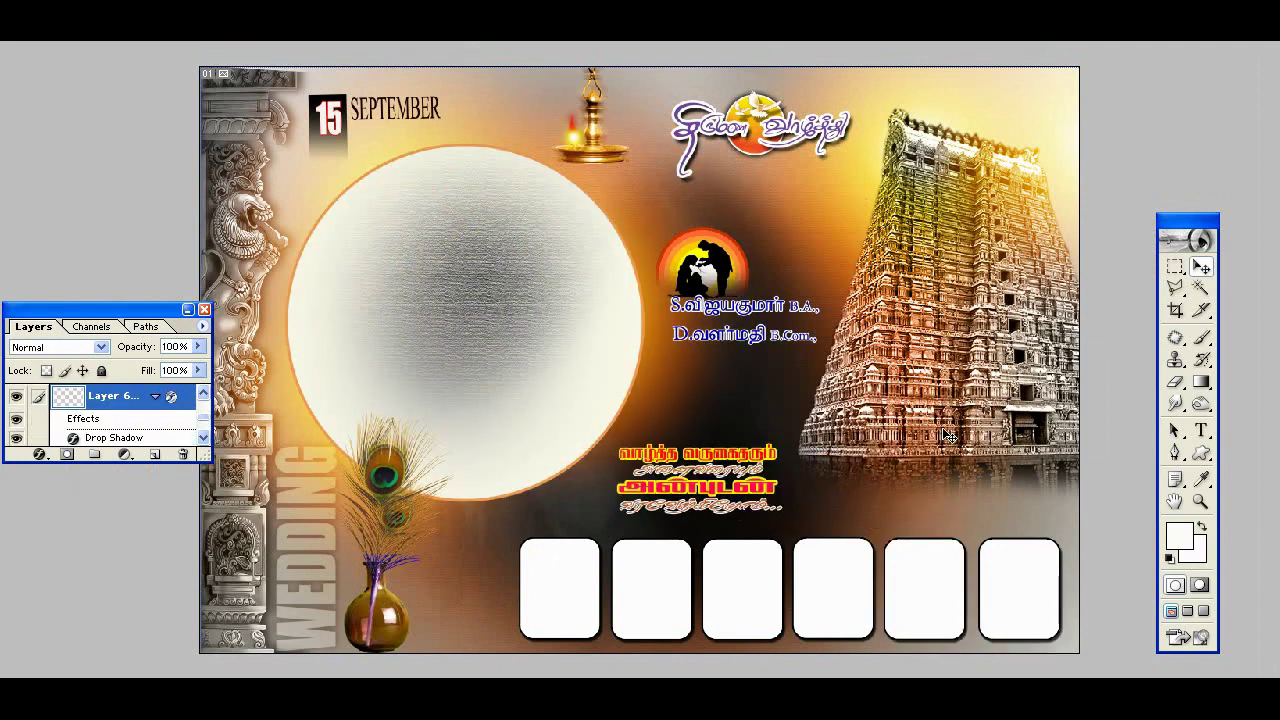
Select the couple logo's Layer 32 and zoom in close on the tower top.
right_click(716, 268)
click(740, 277)
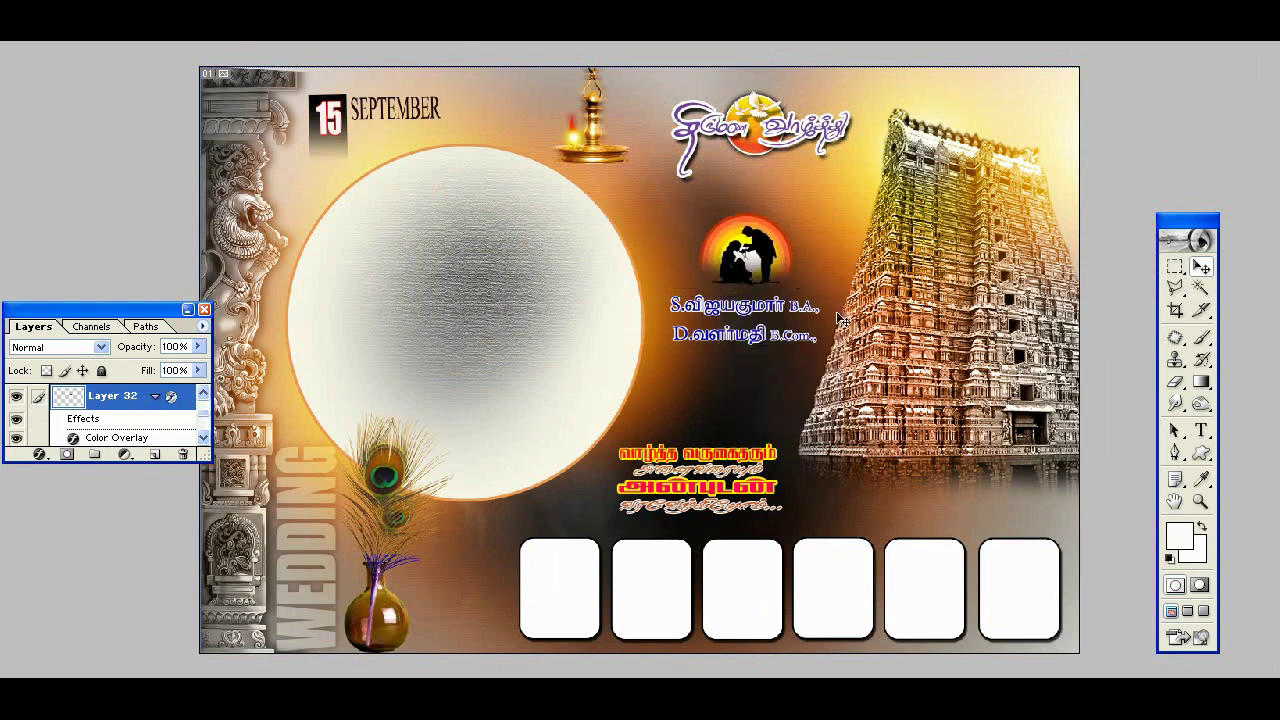
key(z)
click(735, 212)
click(1038, 199)
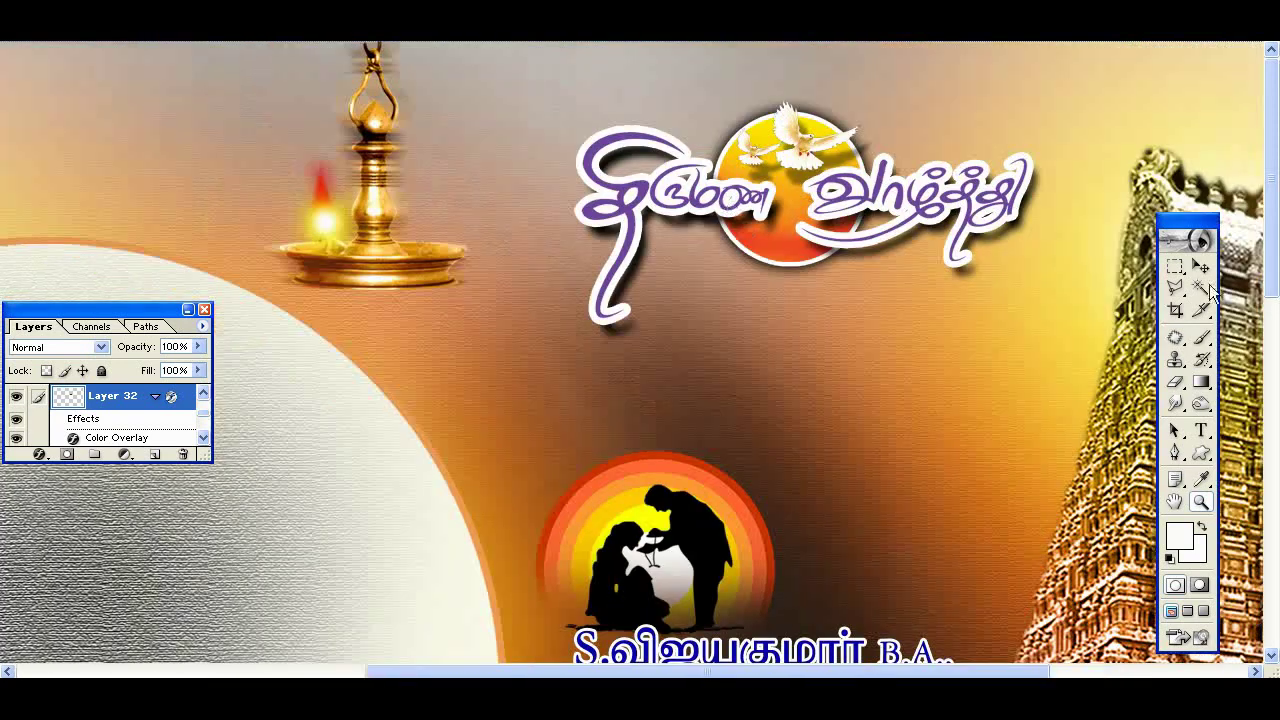
Select Layer 5 copy 4 under the title artwork and scroll down the zoomed page.
right_click(1003, 204)
click(1030, 211)
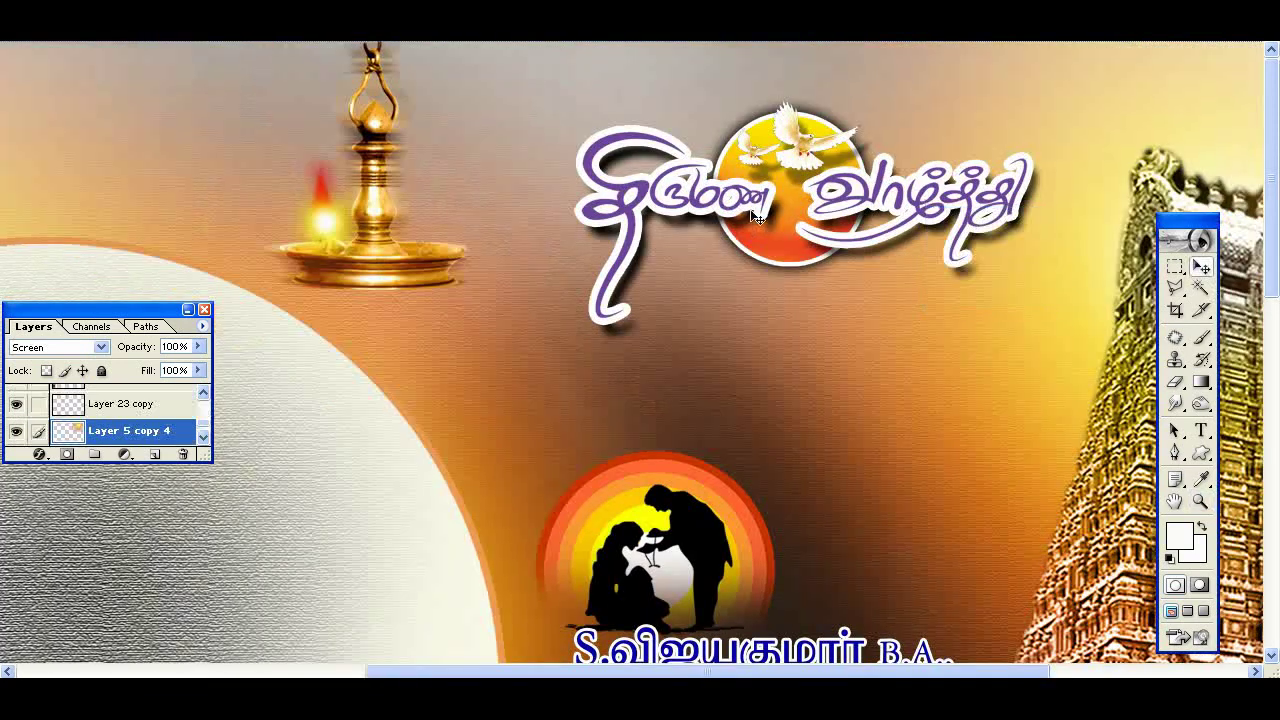
scroll(451, 211, left, 3)
scroll(291, 380, down, 3)
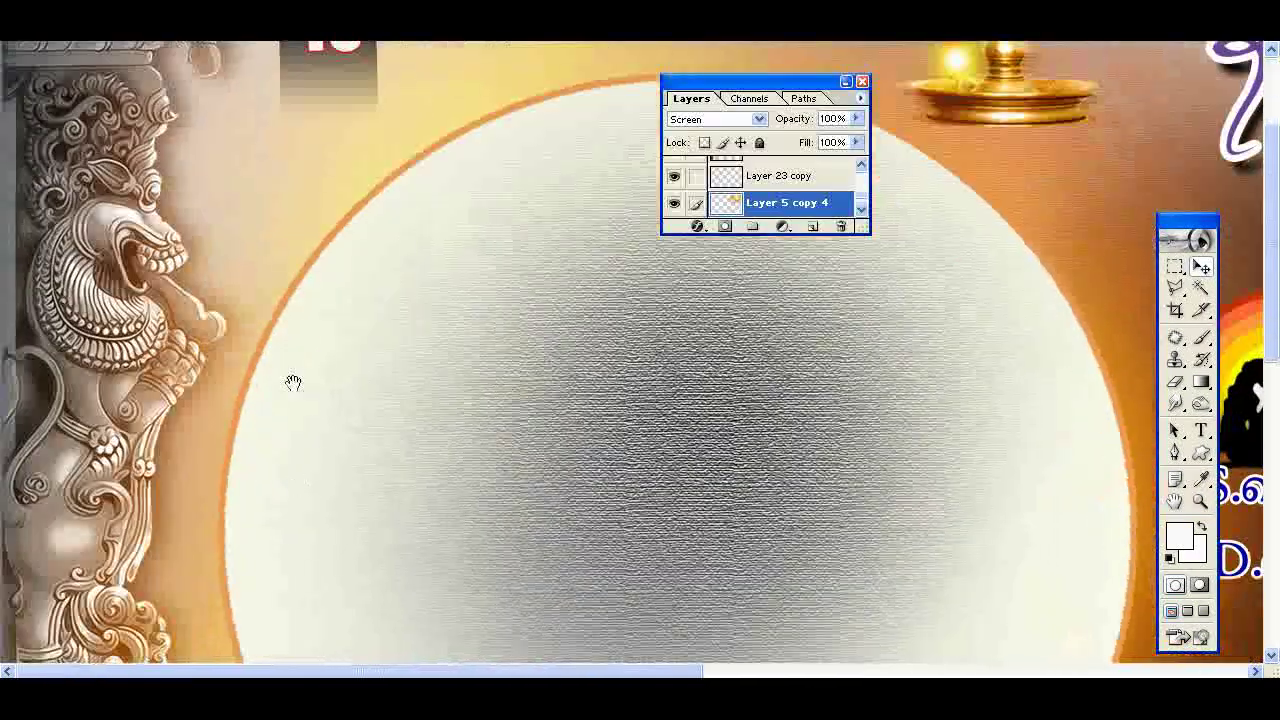
scroll(281, 499, down, 5)
scroll(281, 499, down, 3)
Move the Layers palette to the bottom-right and scroll across the zoomed page.
mouse_move(869, 47)
mouse_down()
mouse_move(1132, 592)
mouse_move(1166, 598)
mouse_up()
scroll(617, 354, right, 3)
scroll(617, 354, right, 3)
scroll(714, 297, right, 3)
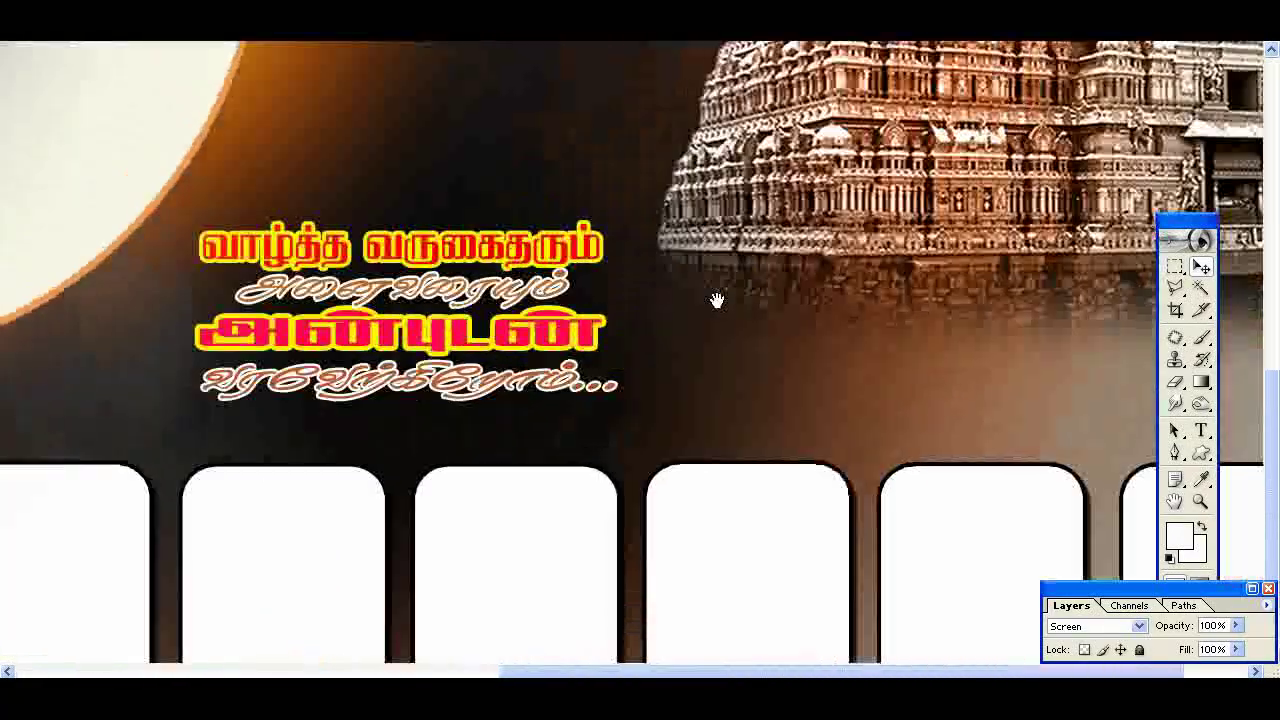
scroll(816, 287, up, 5)
scroll(816, 287, up, 3)
scroll(700, 330, up, 2)
scroll(651, 371, left, 3)
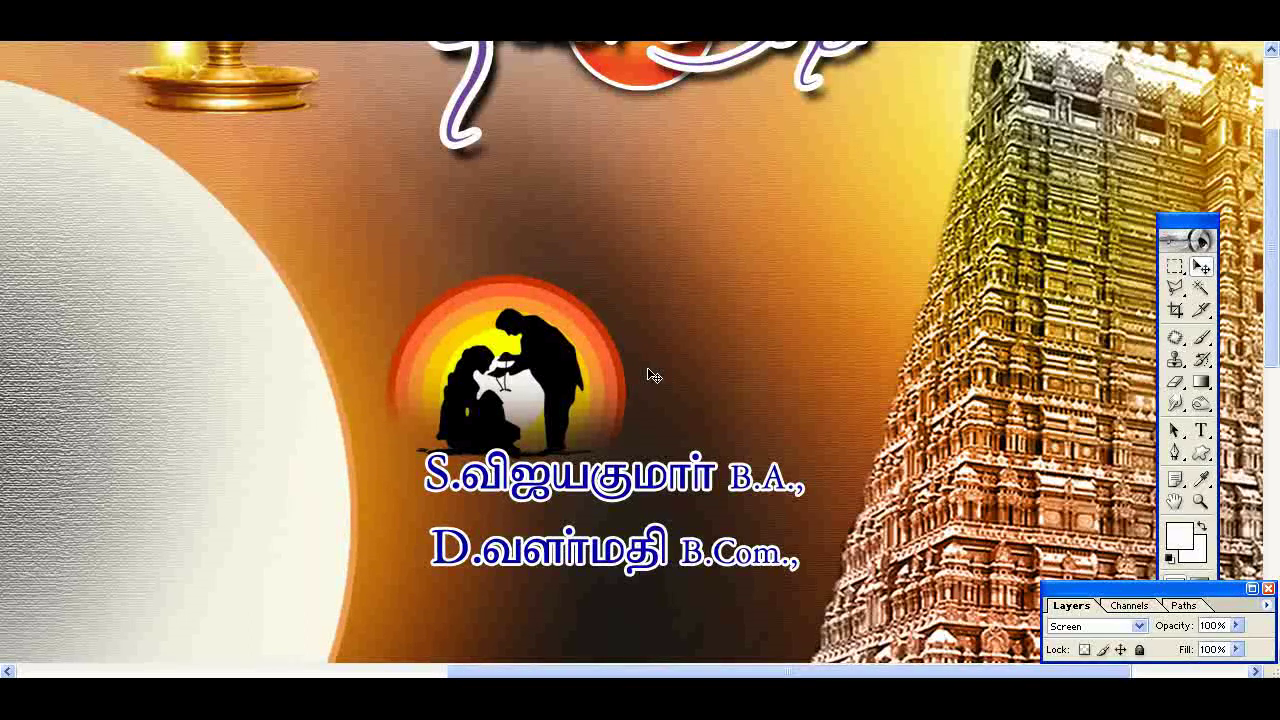
Zoom out until the whole temple page fits, then zoom in one step.
alt+click(780, 394)
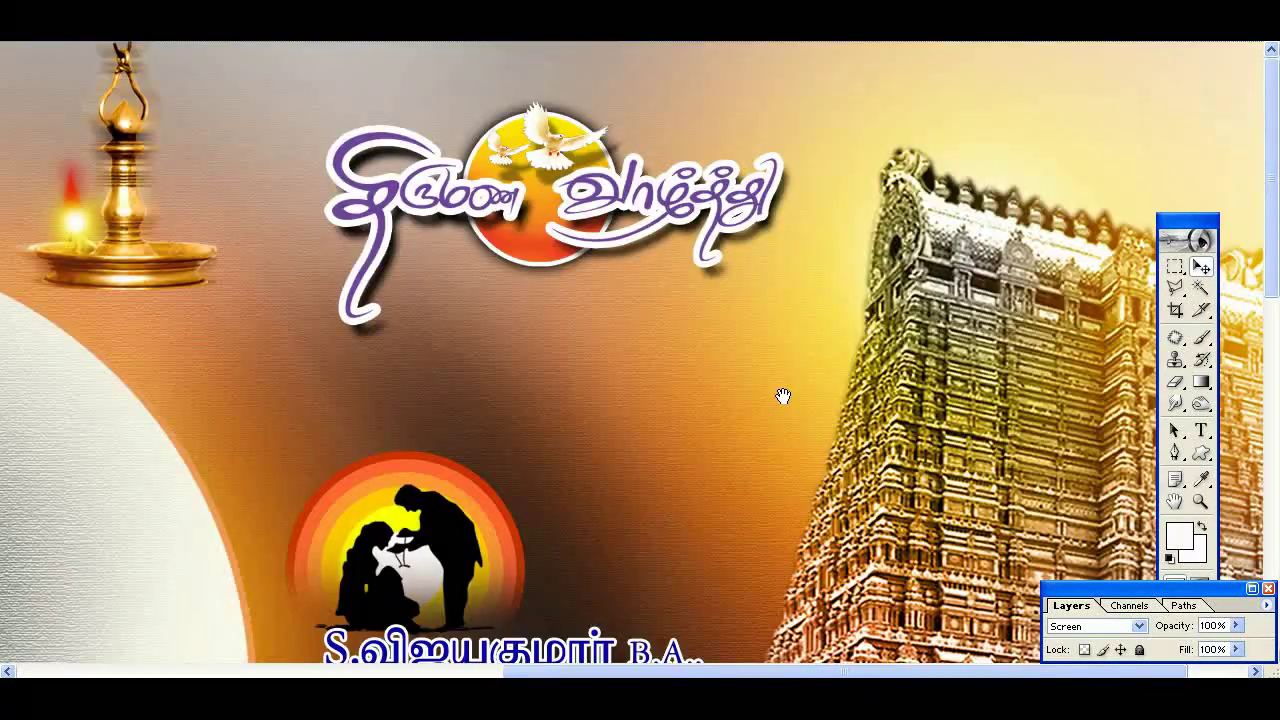
alt+click(740, 360)
alt+click(698, 318)
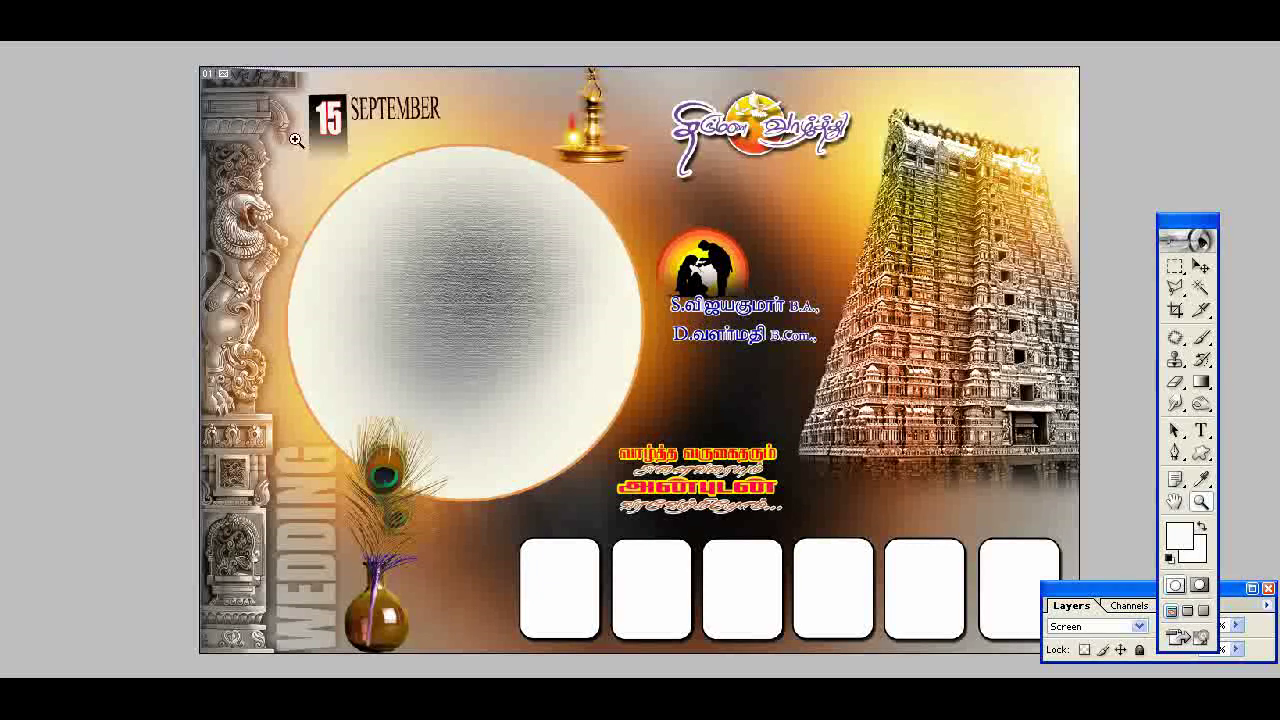
click(547, 272)
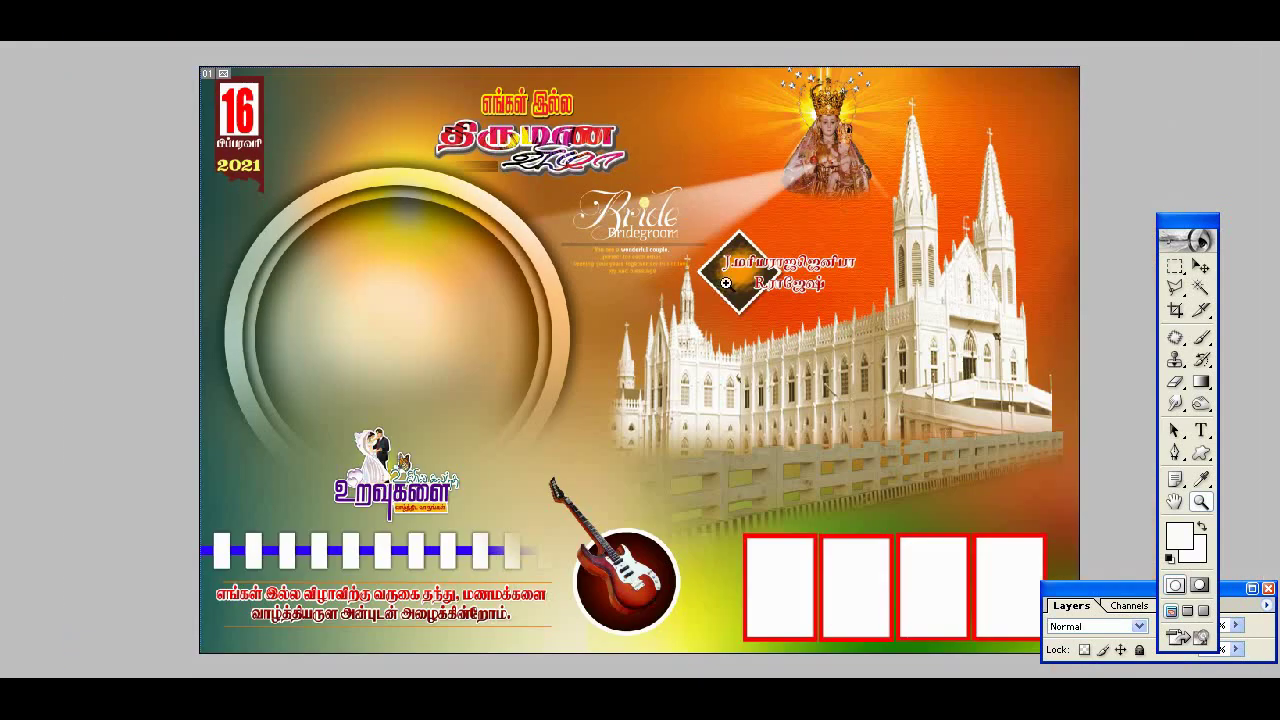
With the Move tool, lift the striped fence bar on the church page, then undo.
key(v)
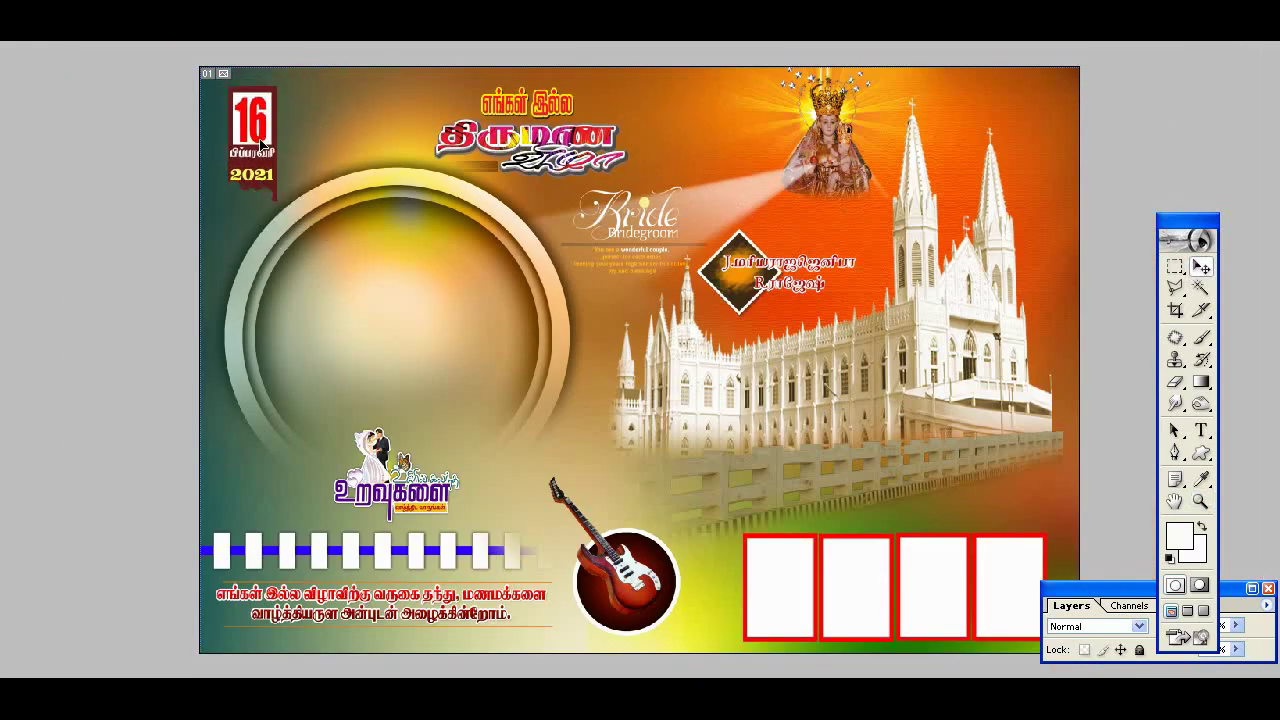
key(shift+minus)
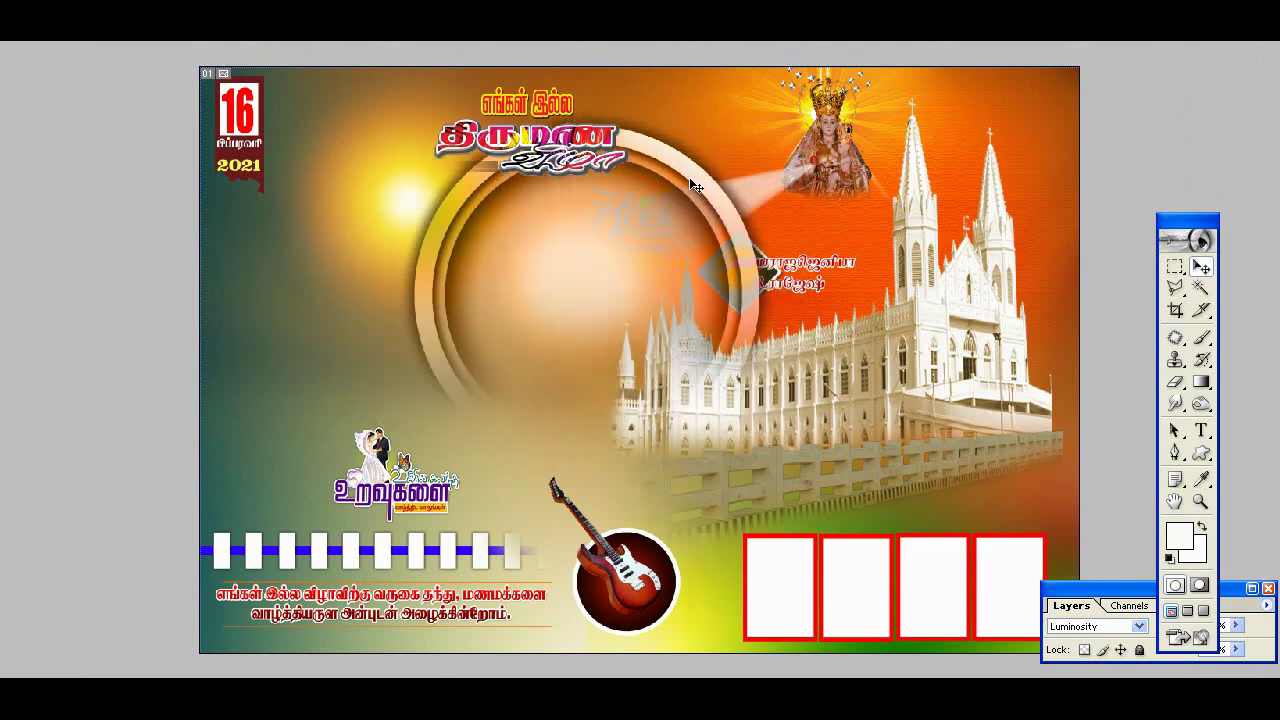
right_click(373, 469)
click(422, 478)
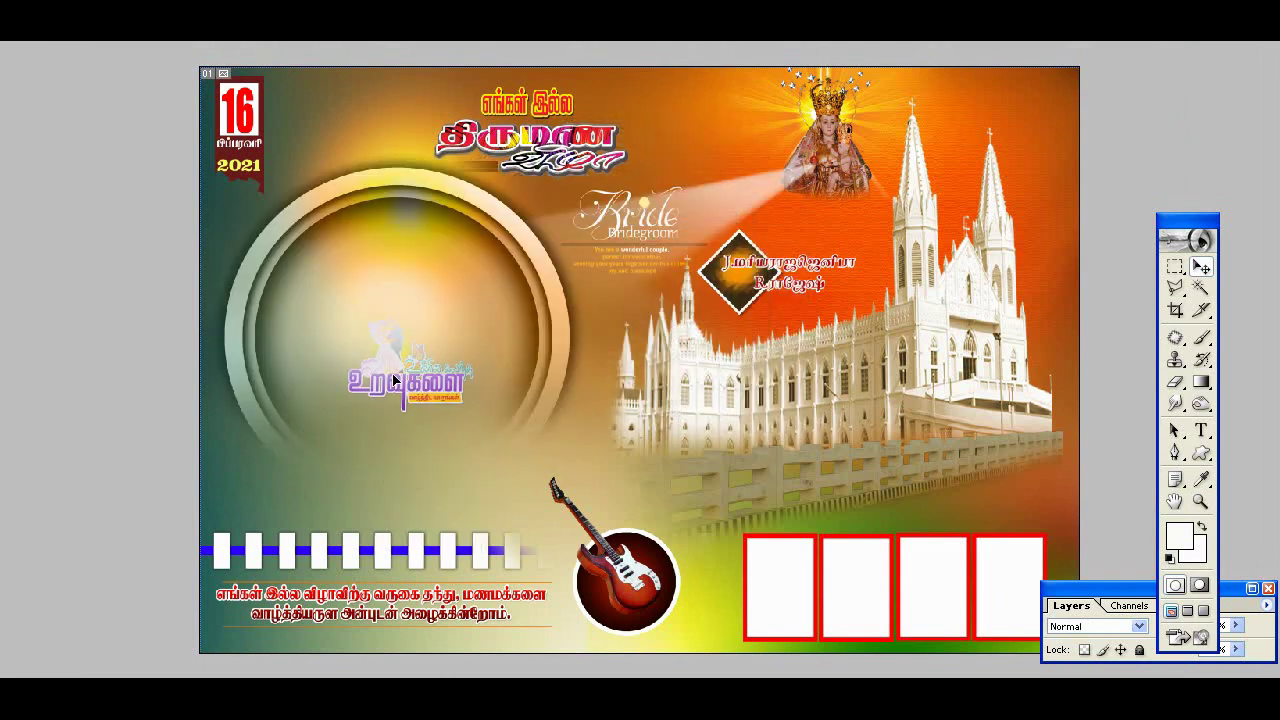
drag(428, 553, 428, 445)
key(ctrl+z)
Move the Tamil invitation text, then move the guitar onto the circle frame and undo.
right_click(455, 600)
click(462, 606)
mouse_move(455, 600)
mouse_down()
mouse_move(500, 384)
mouse_move(410, 629)
mouse_up()
right_click(624, 586)
click(640, 593)
mouse_move(642, 588)
mouse_down()
mouse_move(527, 450)
mouse_move(713, 501)
mouse_move(632, 575)
mouse_move(742, 498)
mouse_move(618, 483)
mouse_up()
key(ctrl+z)
Try shifting the photo frames, church, name badge, title artwork, Bride text and Mary figure.
drag(786, 577, 806, 537)
key(ctrl+z)
mouse_move(853, 462)
mouse_down()
mouse_move(874, 525)
mouse_move(988, 330)
mouse_up()
mouse_move(735, 288)
mouse_down()
mouse_move(647, 243)
mouse_move(694, 199)
mouse_up()
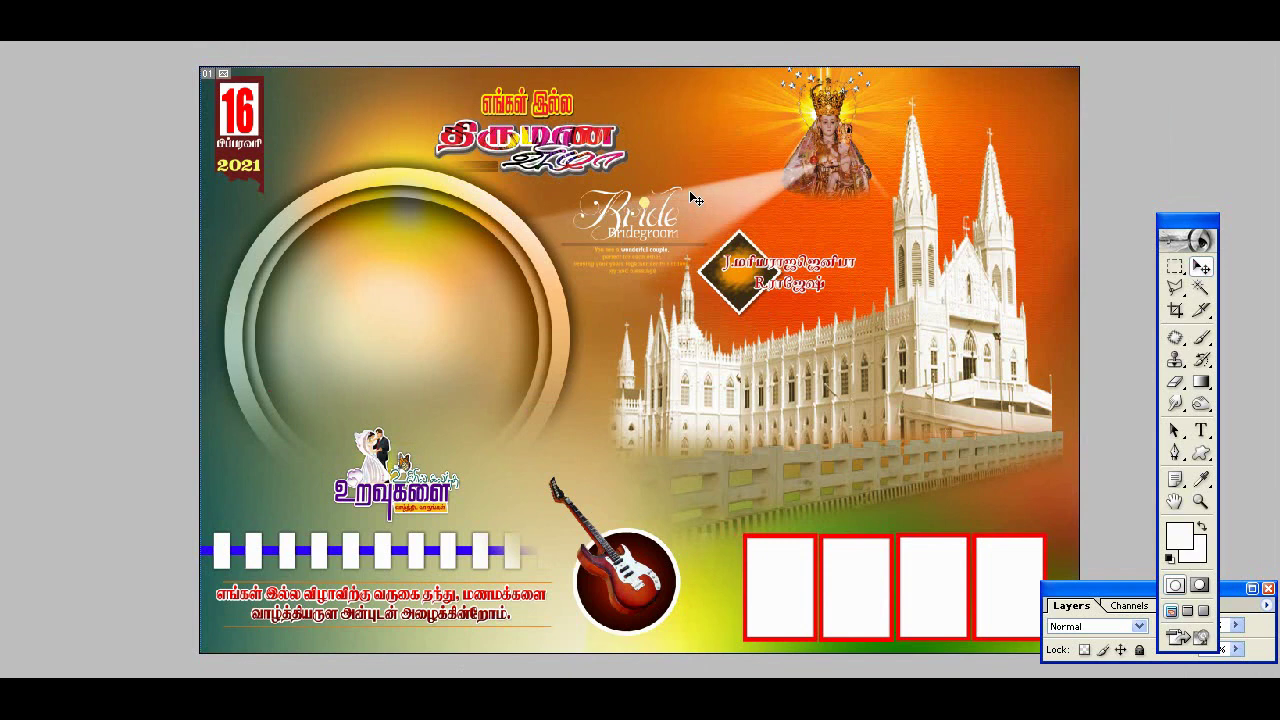
drag(603, 146, 604, 148)
drag(620, 228, 520, 214)
right_click(826, 69)
click(850, 71)
mouse_move(829, 133)
mouse_down()
mouse_move(969, 183)
mouse_move(832, 139)
mouse_up()
Zoom in and out on the Mary figure, Bridegroom text, Tamil title and date panel.
click(1201, 502)
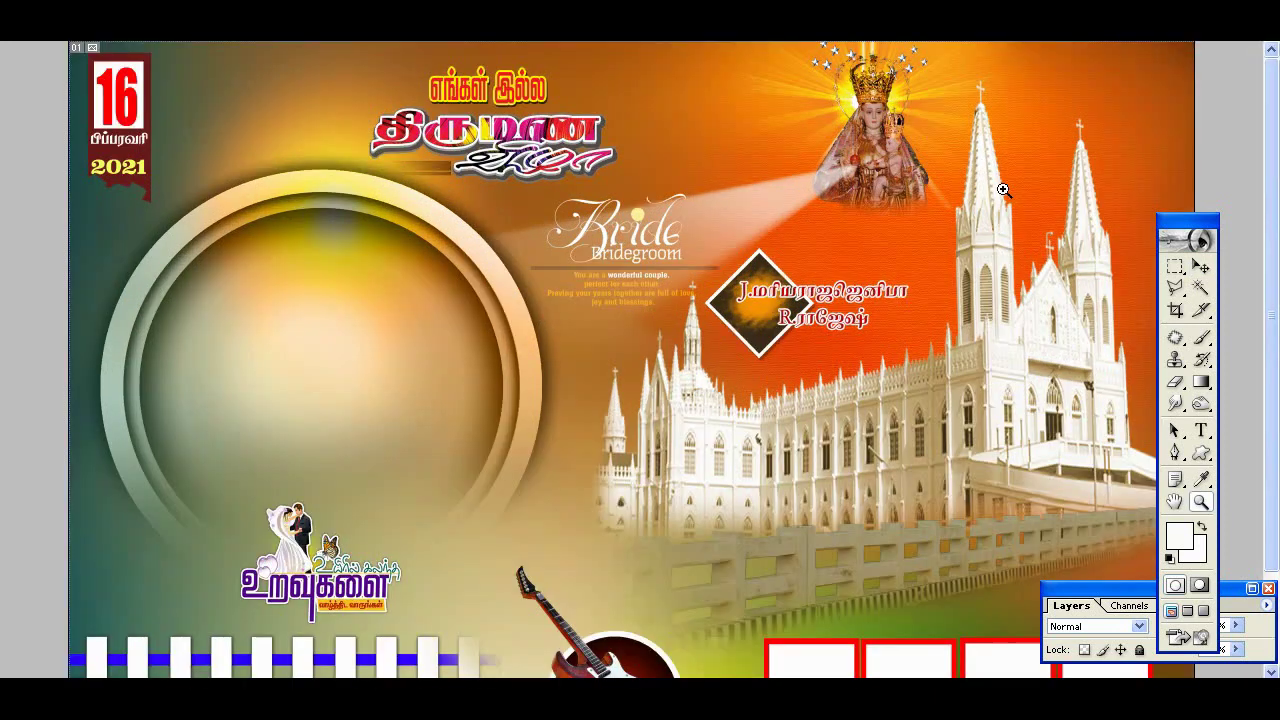
click(1012, 190)
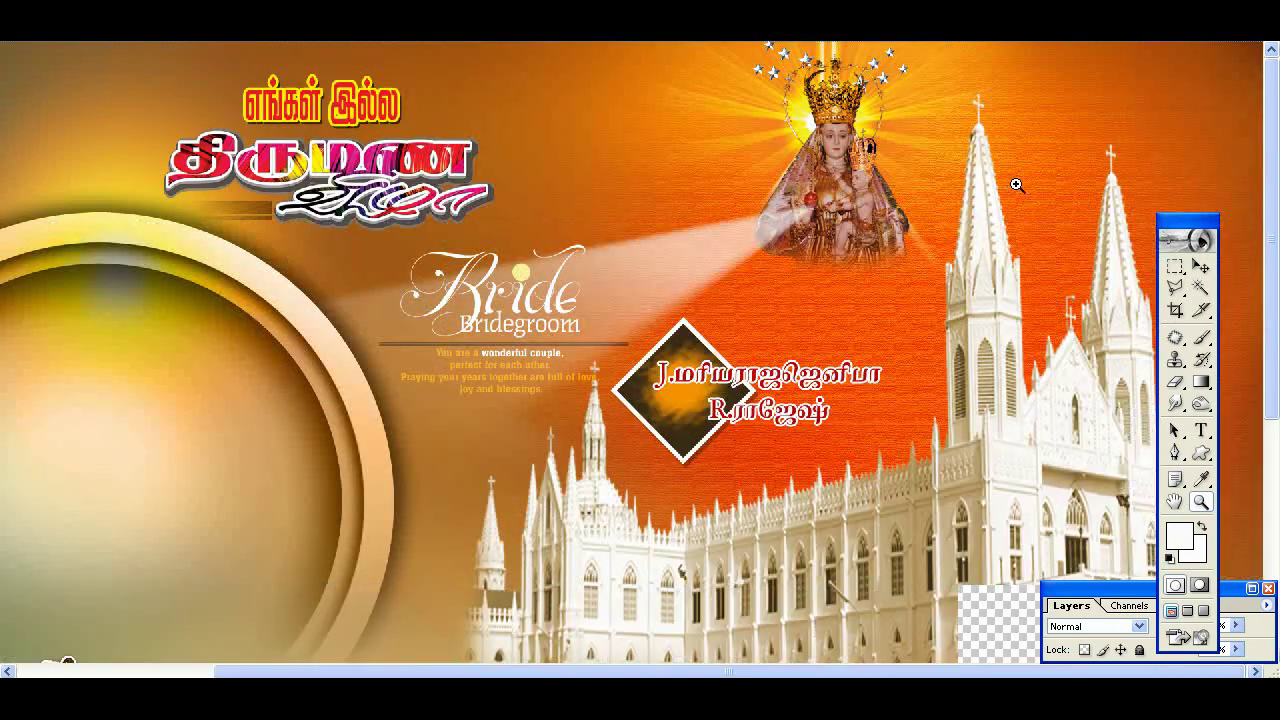
click(855, 290)
alt+click(597, 207)
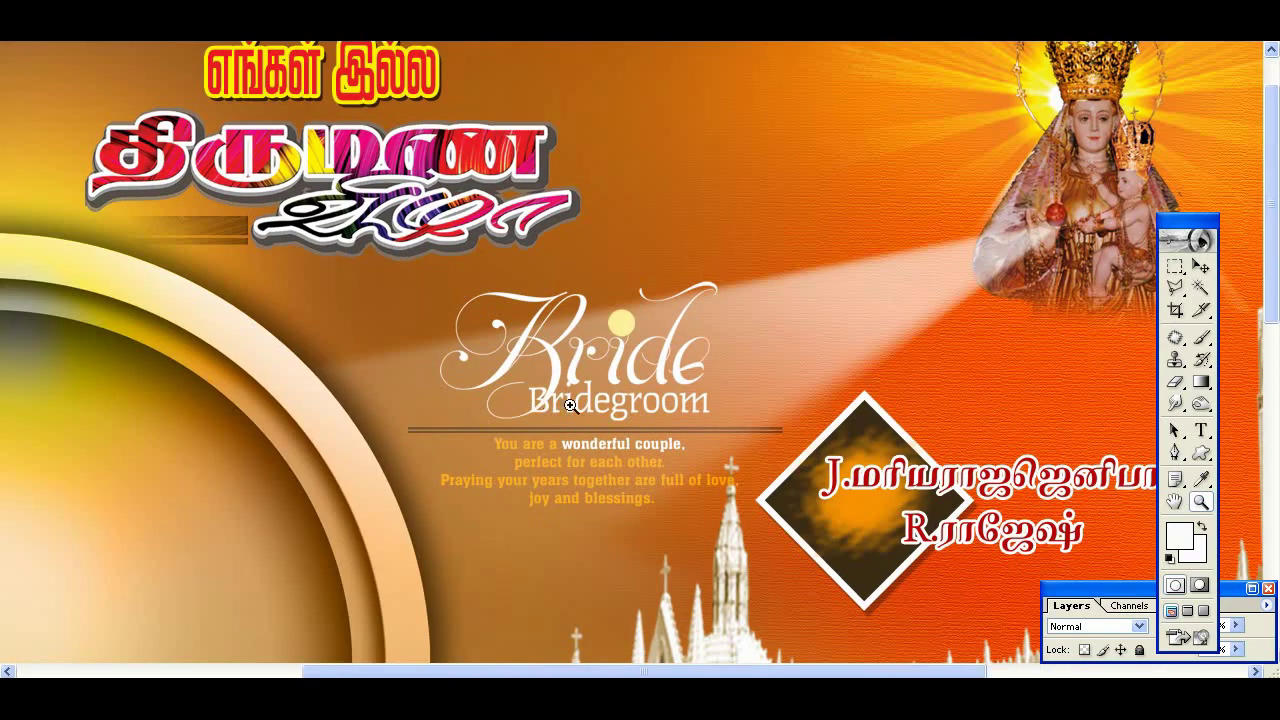
click(600, 480)
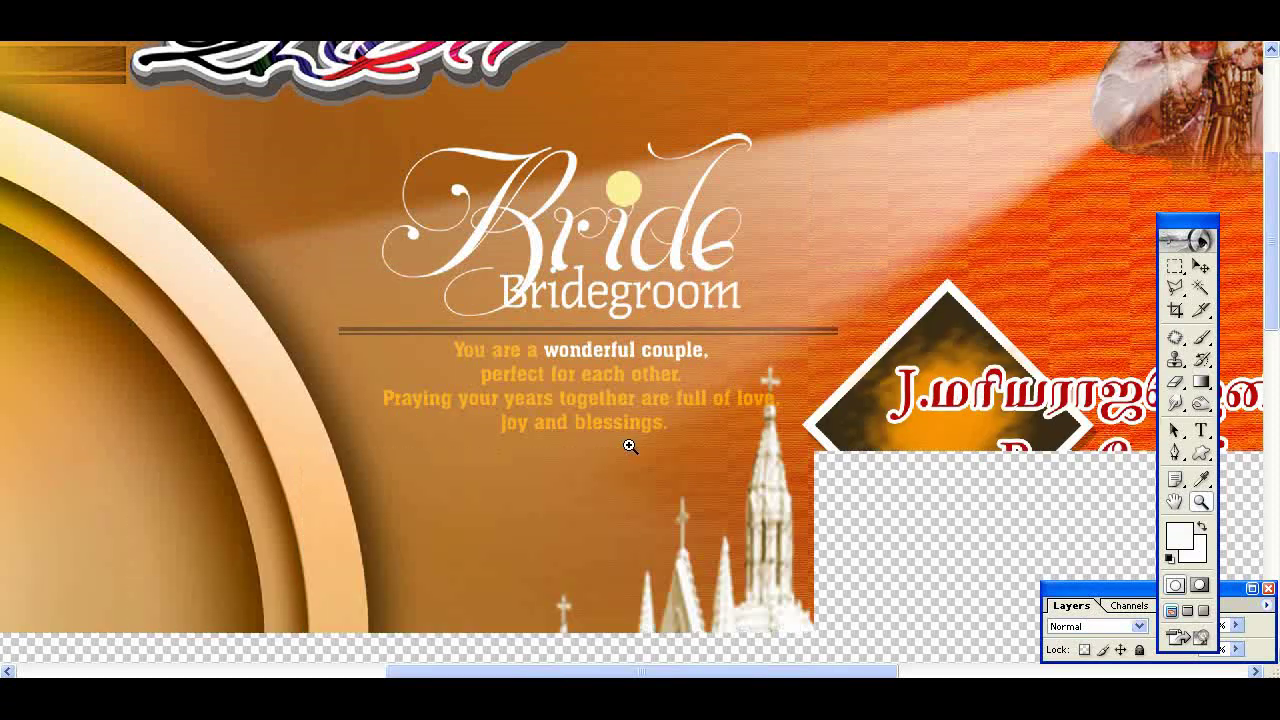
alt+click(459, 152)
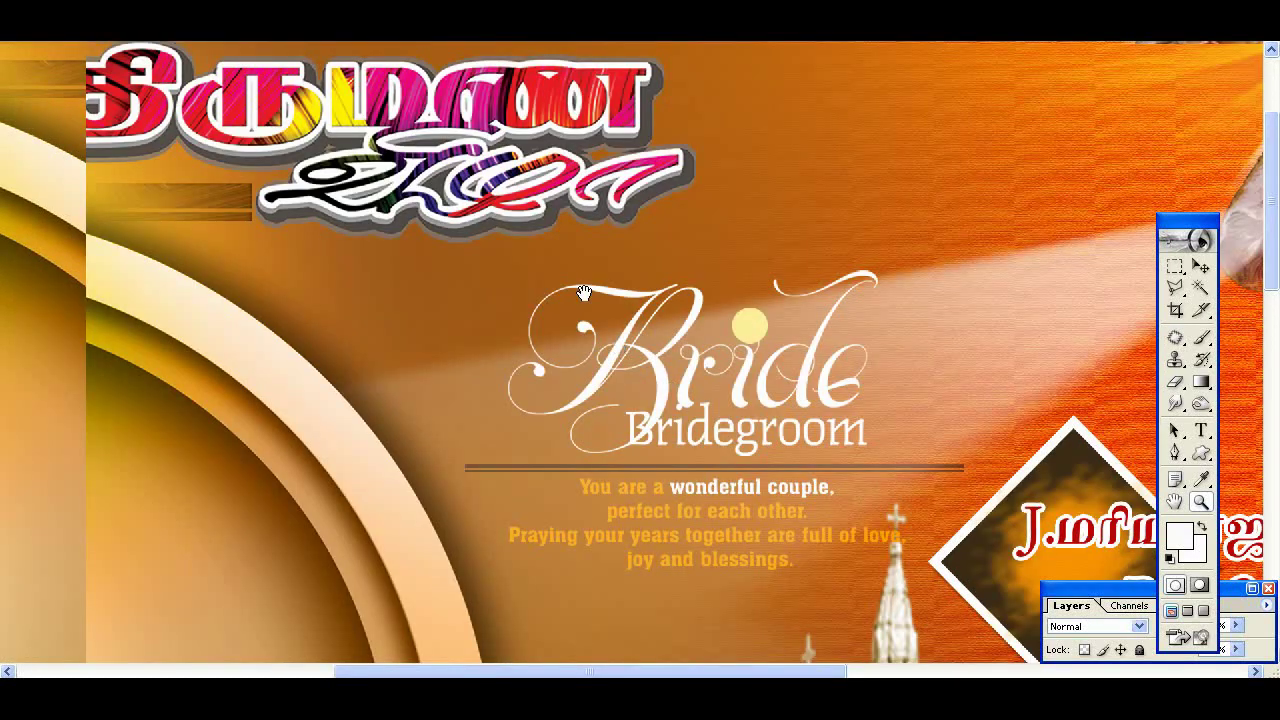
click(536, 281)
alt+click(280, 266)
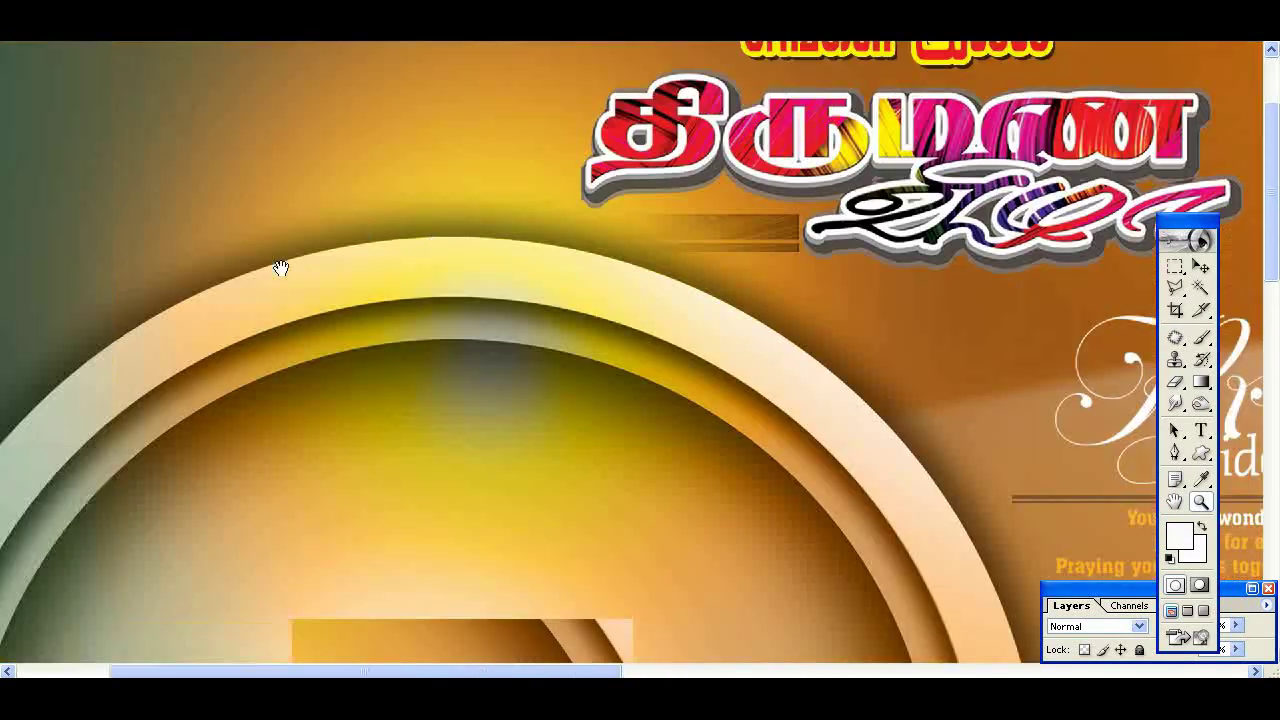
click(453, 289)
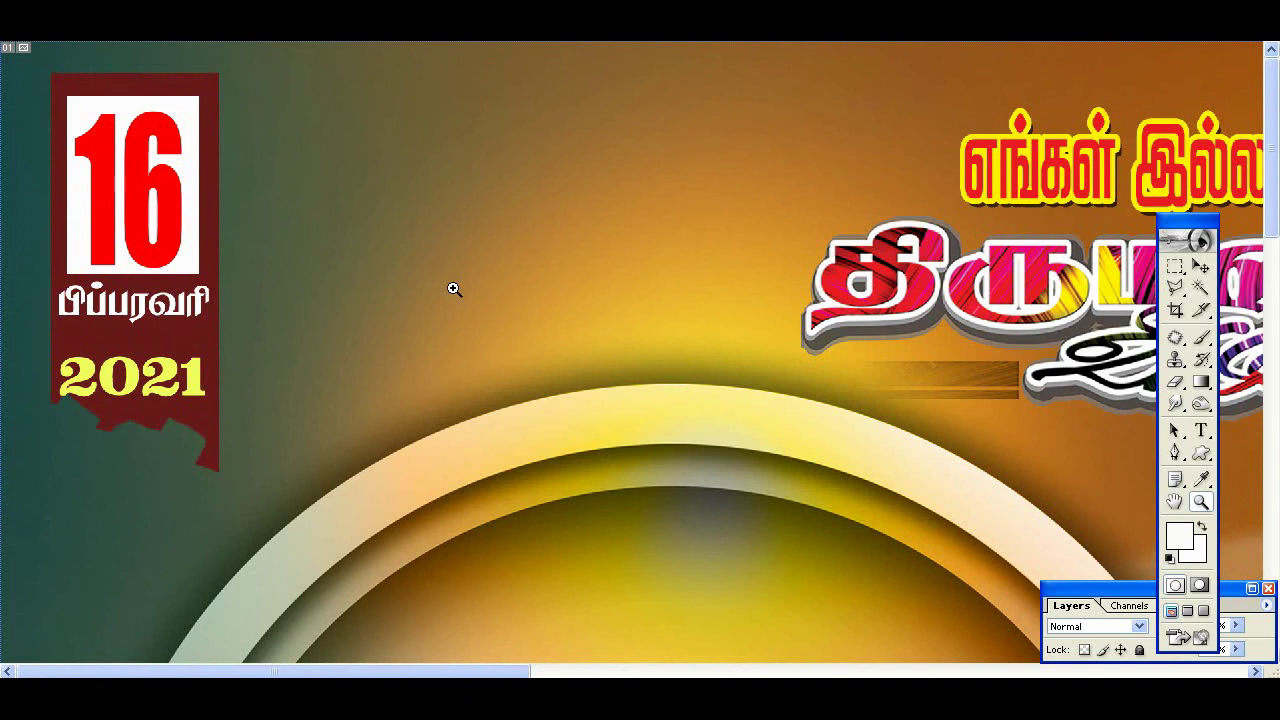
Scroll around the zoomed church poster to inspect its lower and right areas.
scroll(711, 397, down, 5)
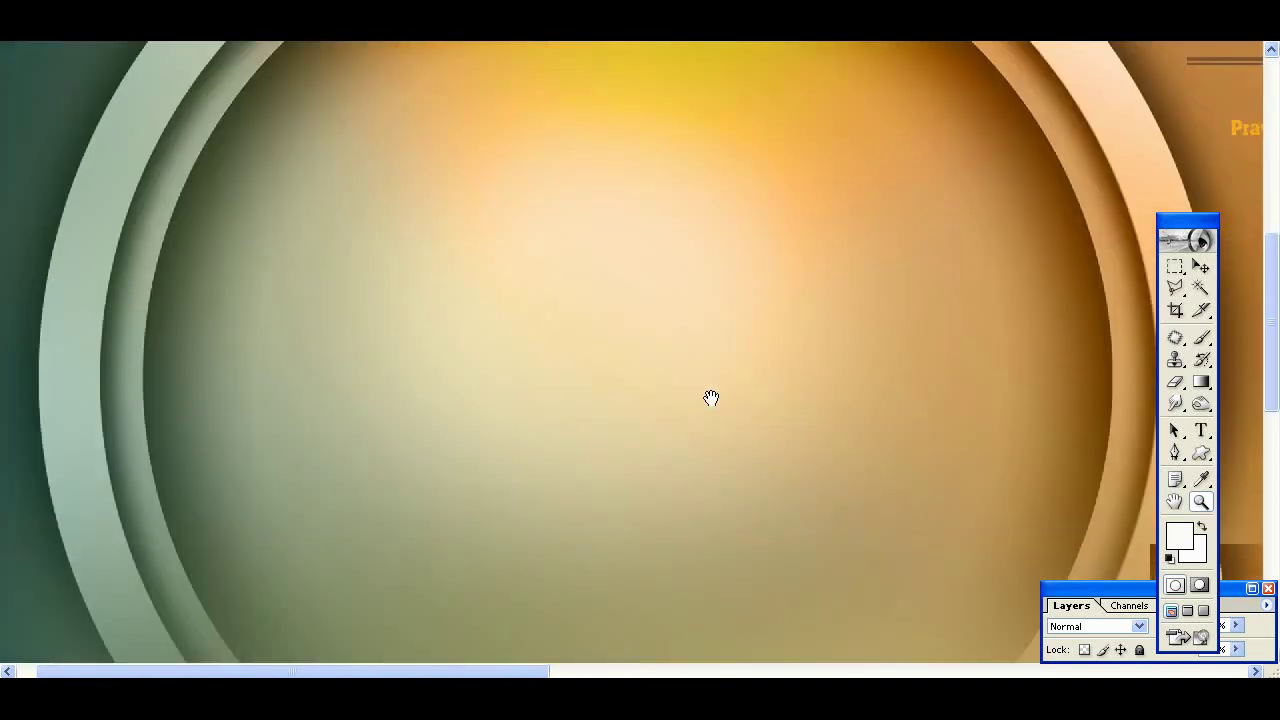
scroll(729, 357, down, 3)
scroll(829, 260, down, 3)
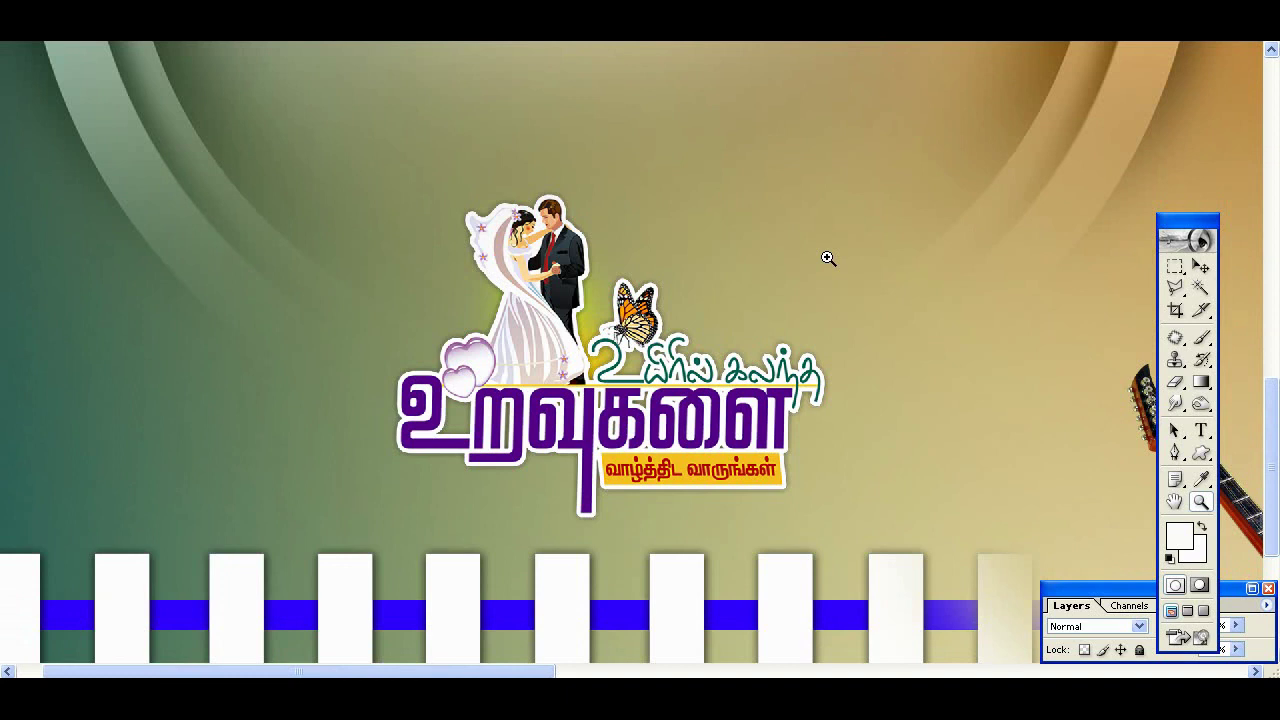
scroll(700, 340, down, 3)
scroll(575, 400, down, 2)
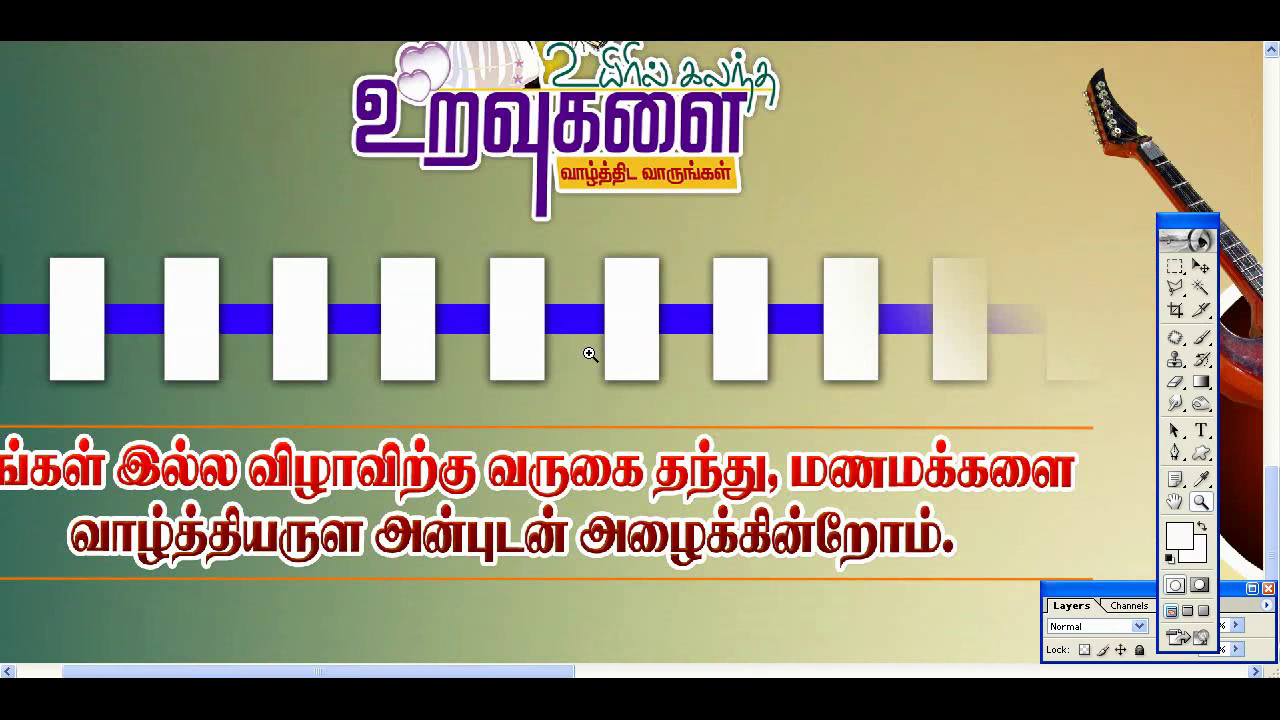
scroll(760, 305, right, 3)
scroll(820, 300, right, 3)
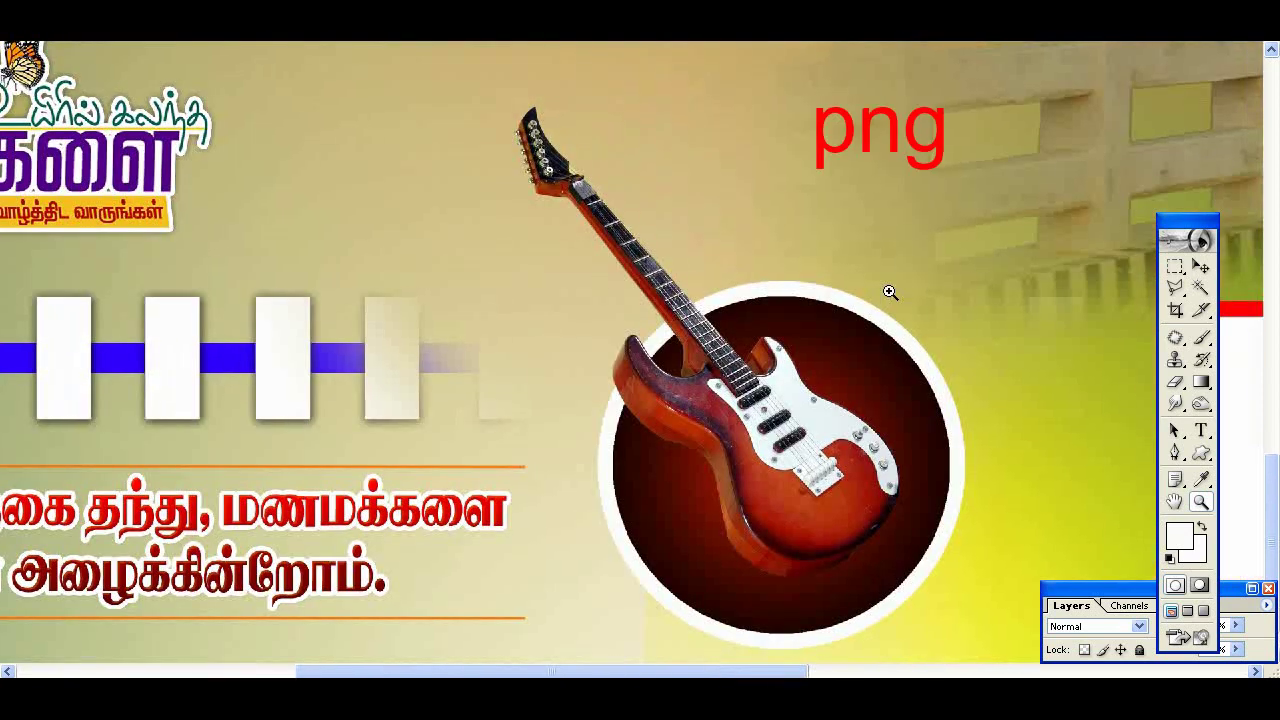
scroll(890, 292, right, 1)
scroll(691, 263, right, 3)
scroll(817, 354, up, 2)
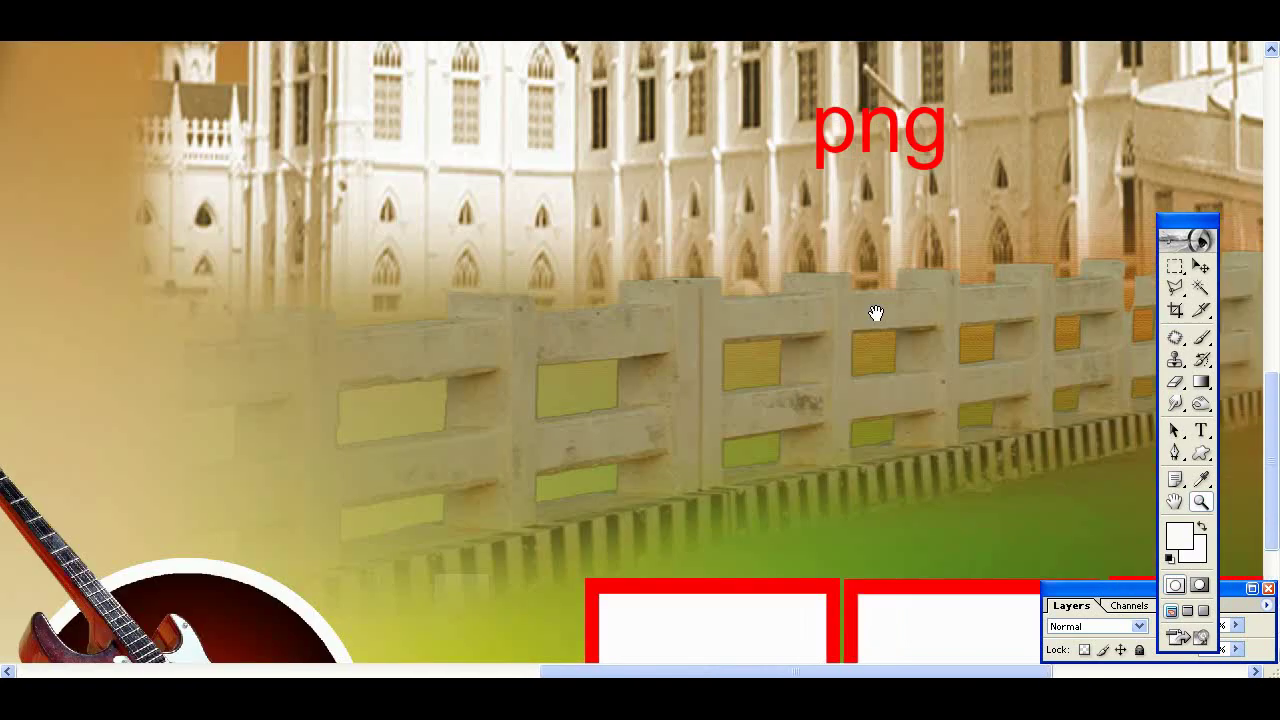
scroll(877, 314, up, 2)
Fit the poster, zoom in on the Mary figure, then zoom closely into the date box.
key(ctrl+0)
click(572, 310)
click(572, 310)
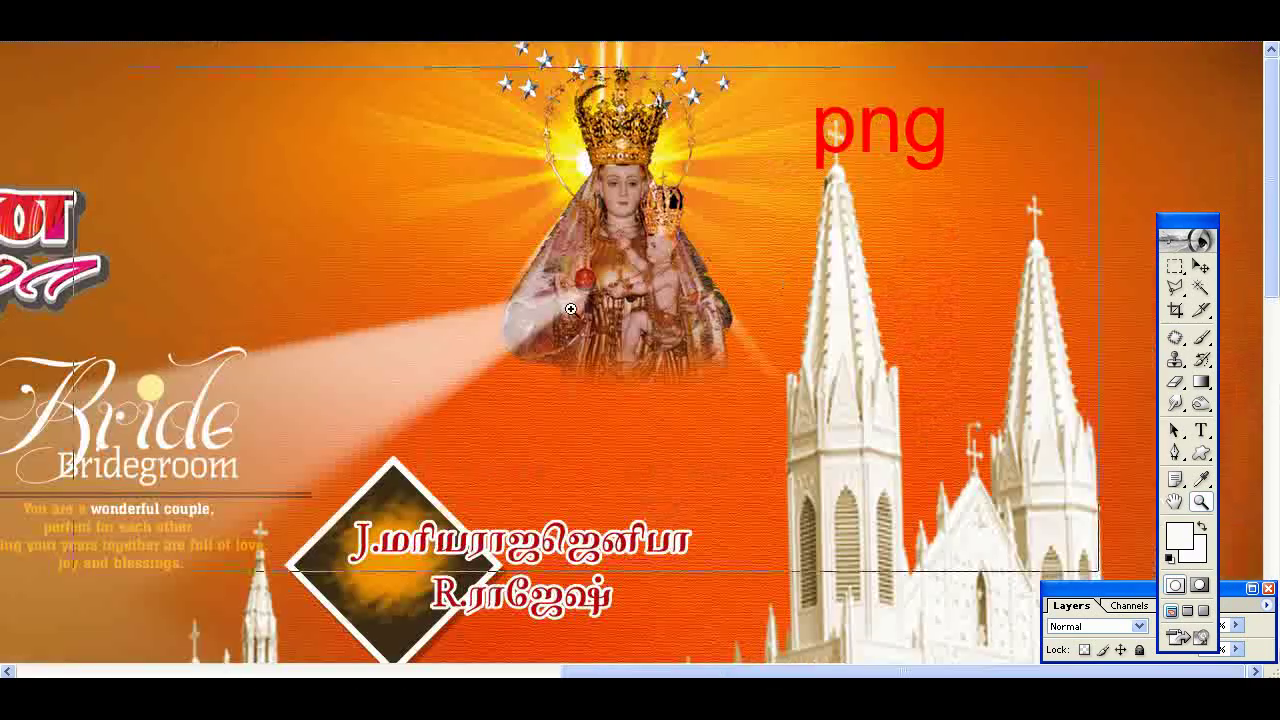
click(572, 310)
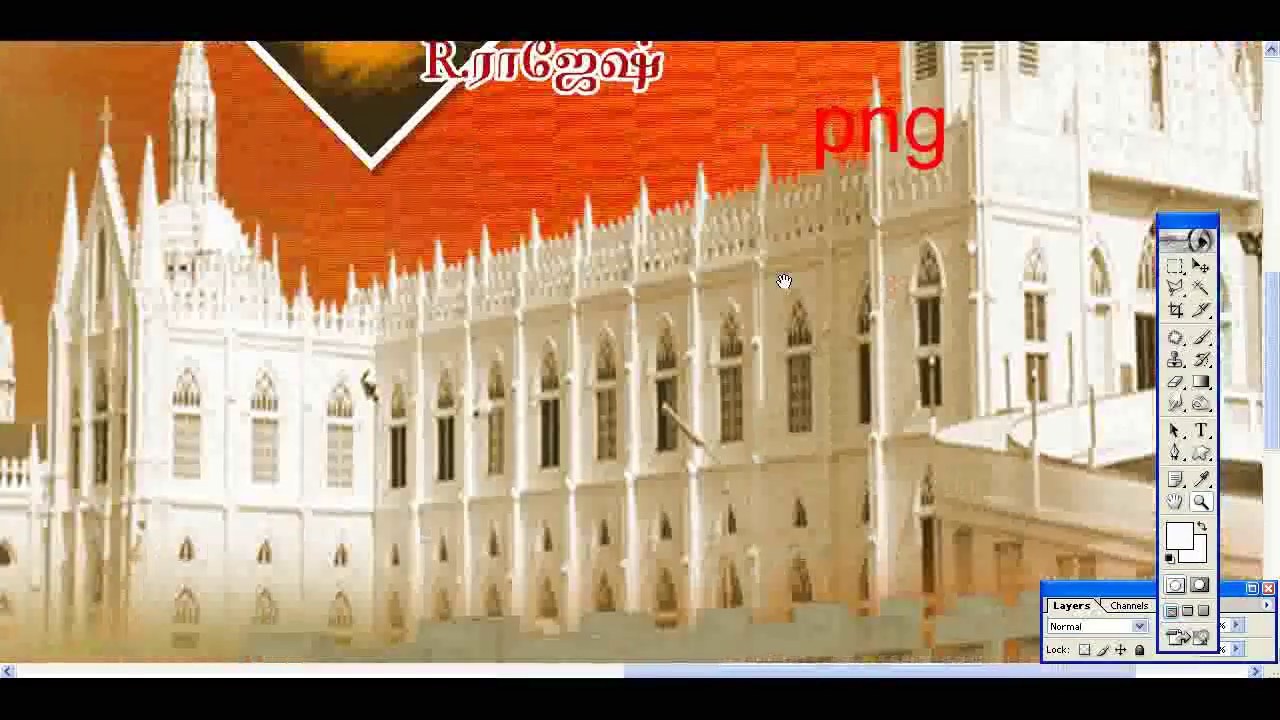
key(ctrl+0)
click(227, 182)
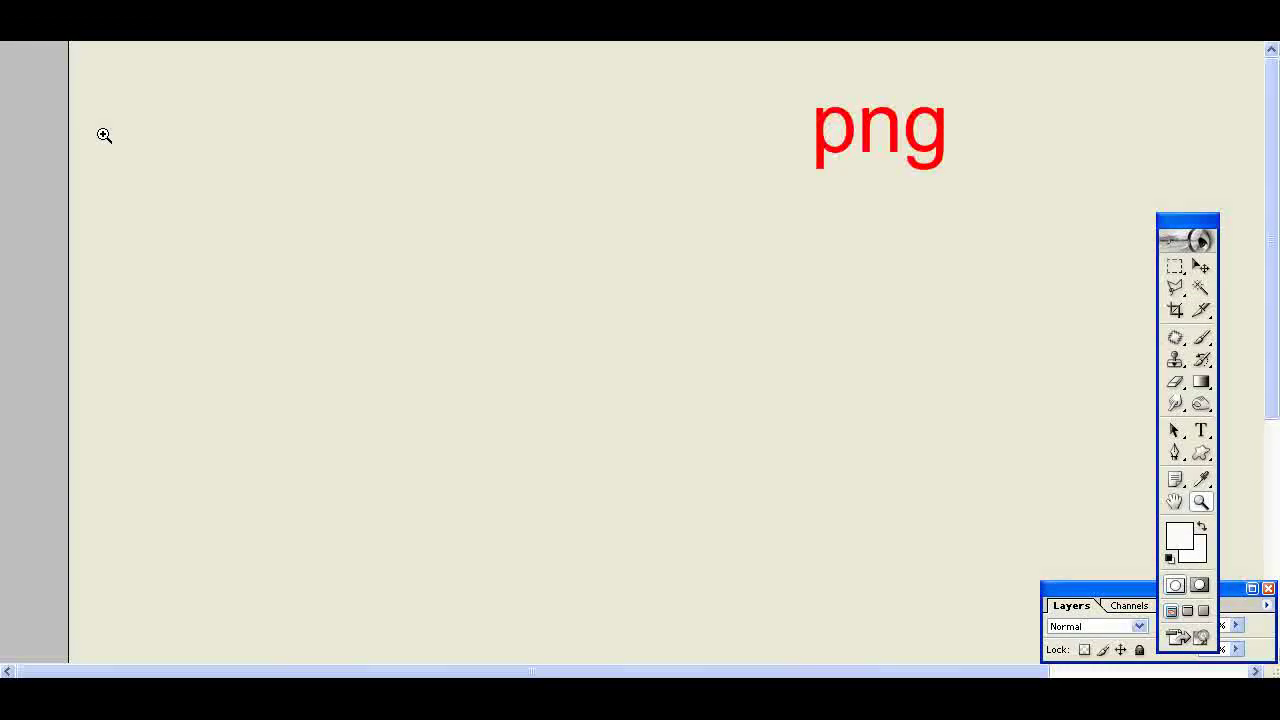
click(147, 188)
Change the date number from 16 to 15 with the Type tool and commit.
key(t)
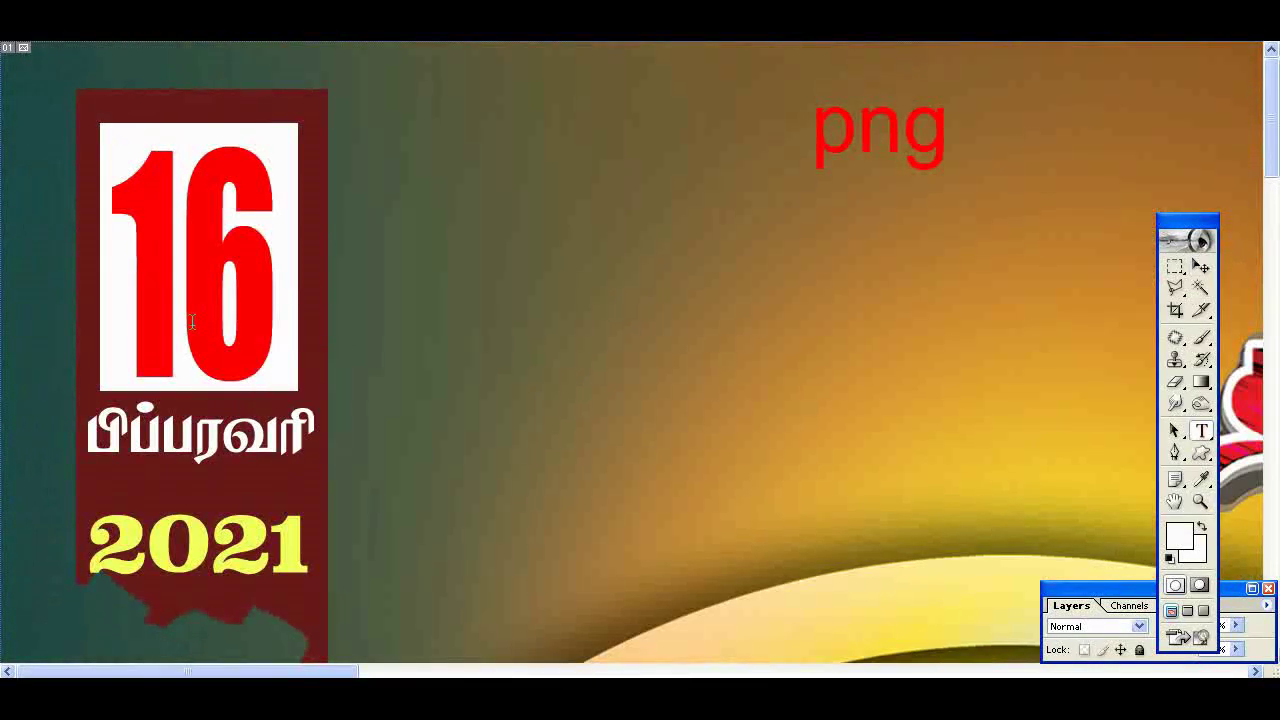
click(246, 328)
key(BackSpace)
text(5)
key(ctrl+Return)
Fit the whole poster in the window and close the document.
key(z)
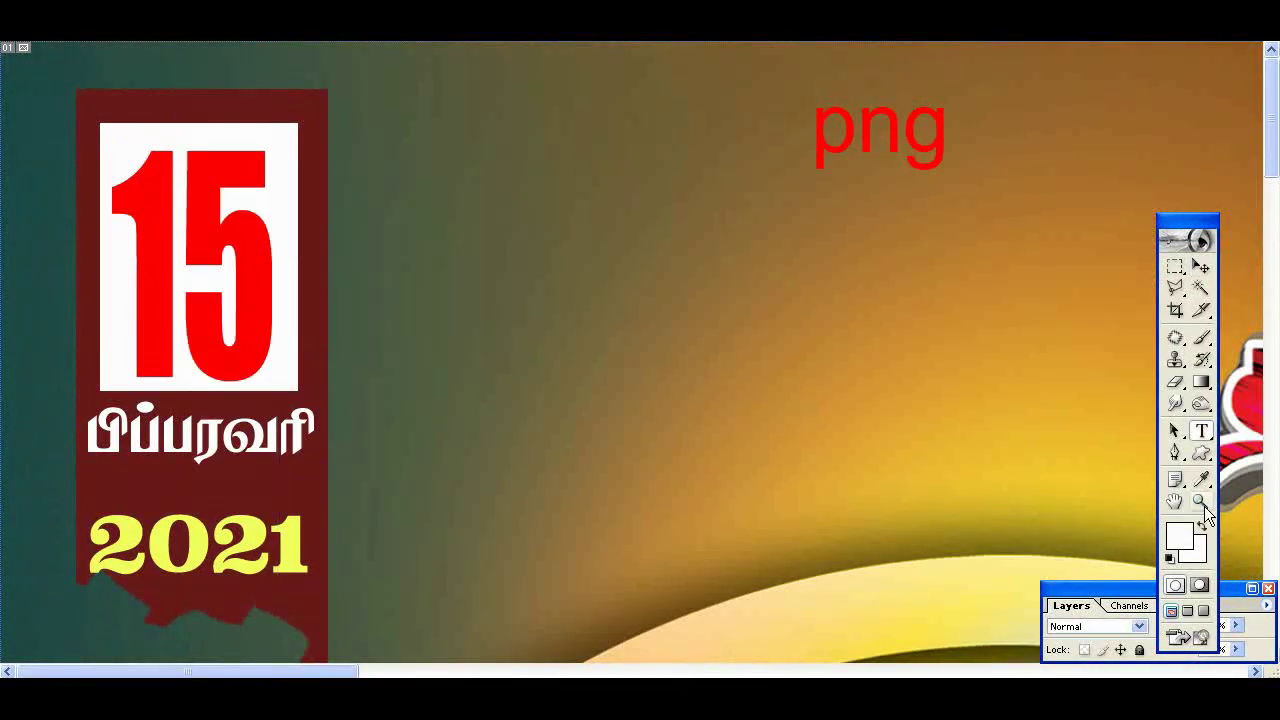
key(ctrl+0)
key(ctrl+w)
click(630, 258)
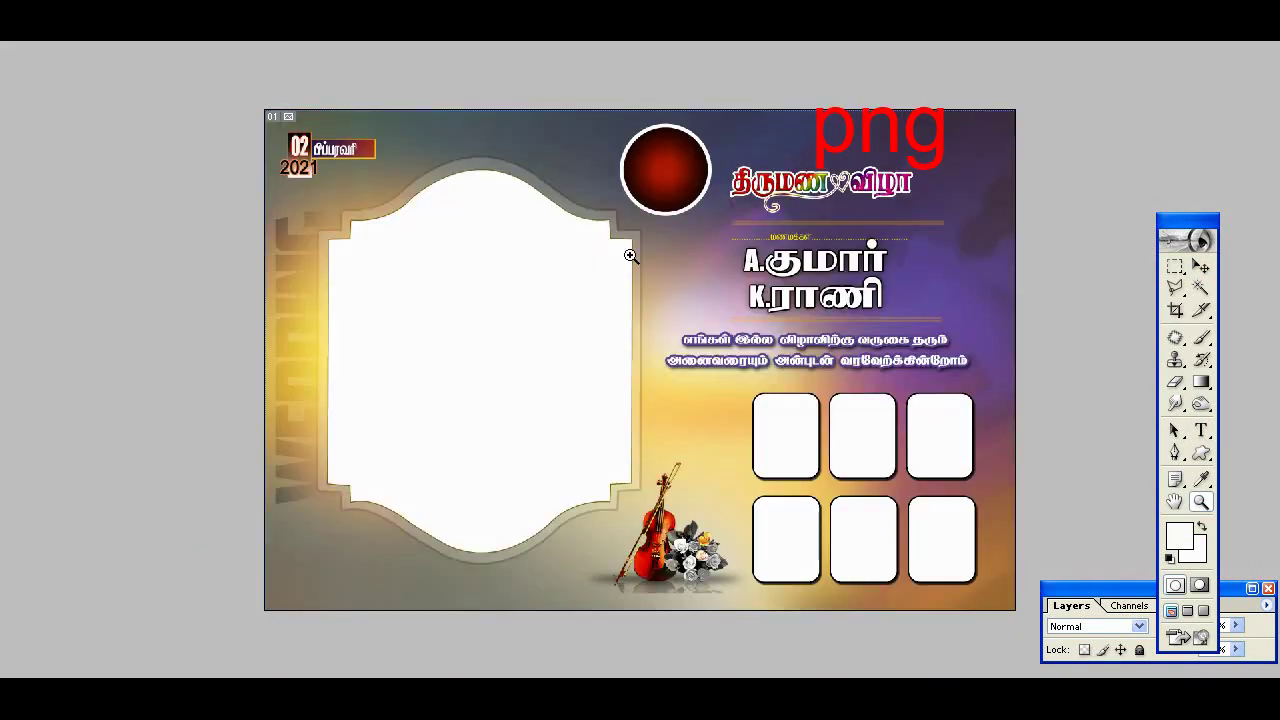
key(v)
right_click(664, 152)
click(690, 160)
mouse_move(686, 140)
mouse_down()
mouse_move(680, 158)
mouse_move(686, 139)
mouse_up()
mouse_move(563, 240)
mouse_down()
mouse_move(590, 268)
mouse_move(578, 241)
mouse_up()
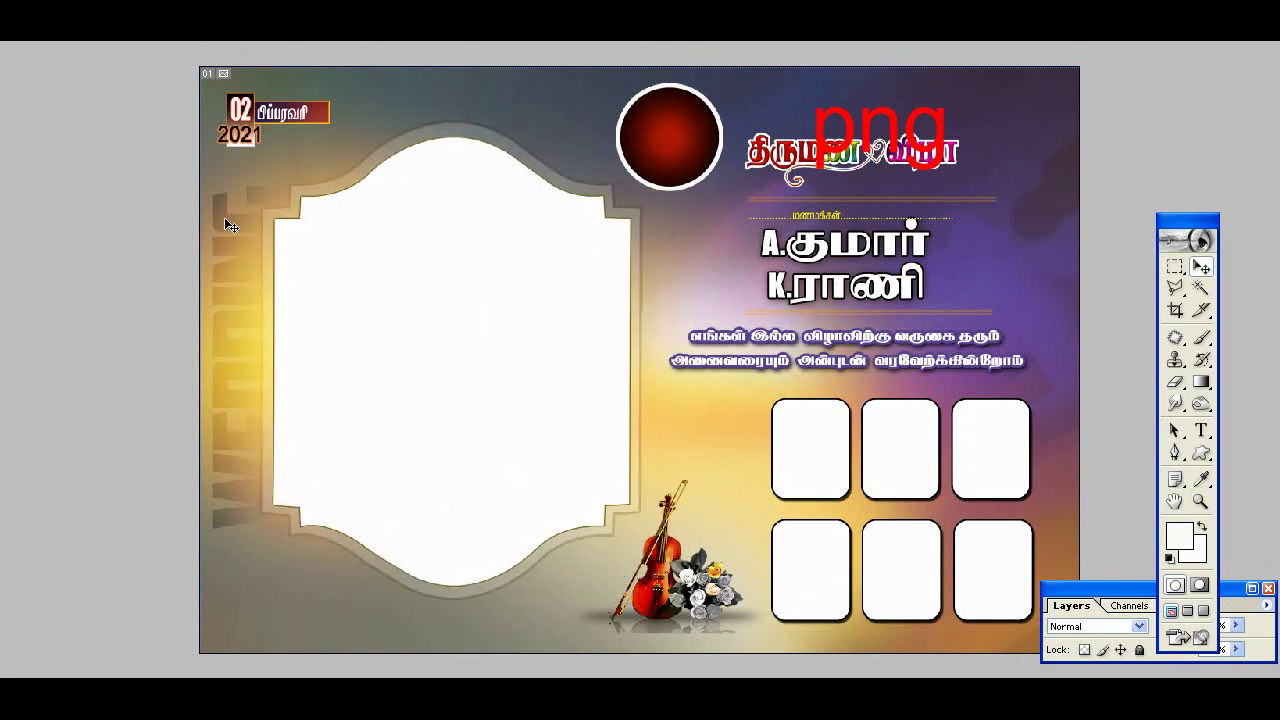
drag(230, 233, 997, 242)
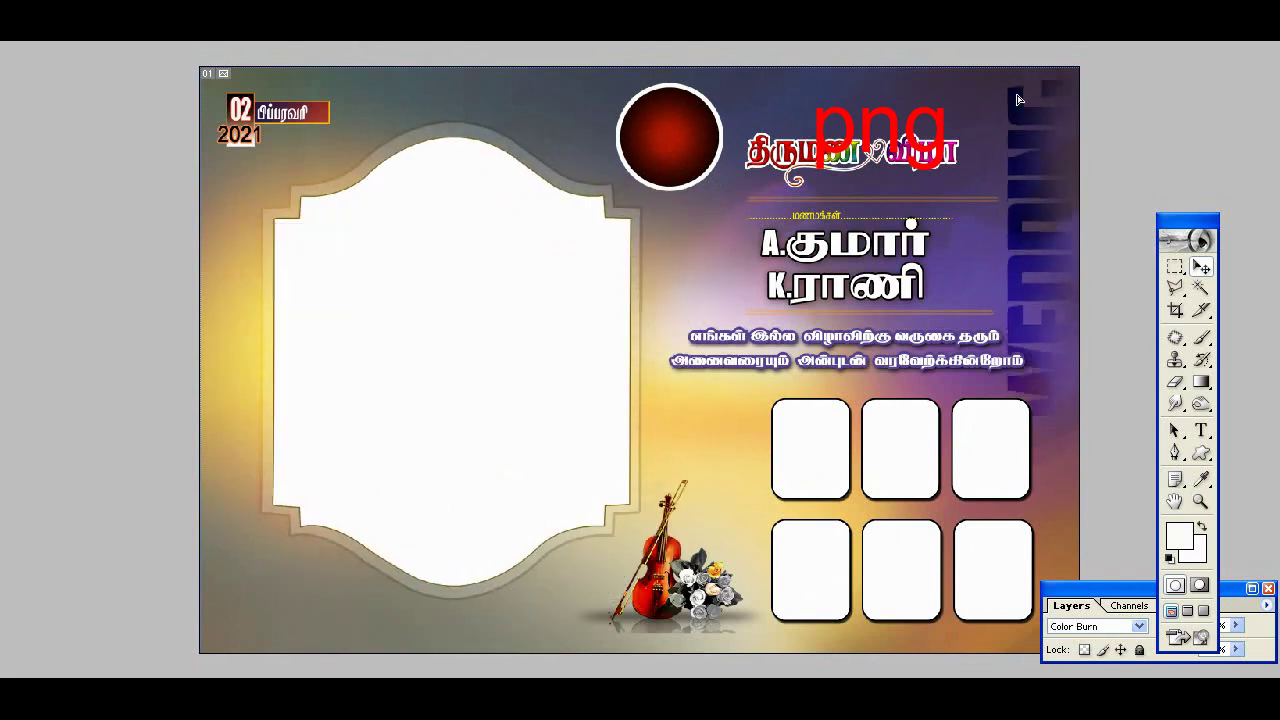
key(ctrl+z)
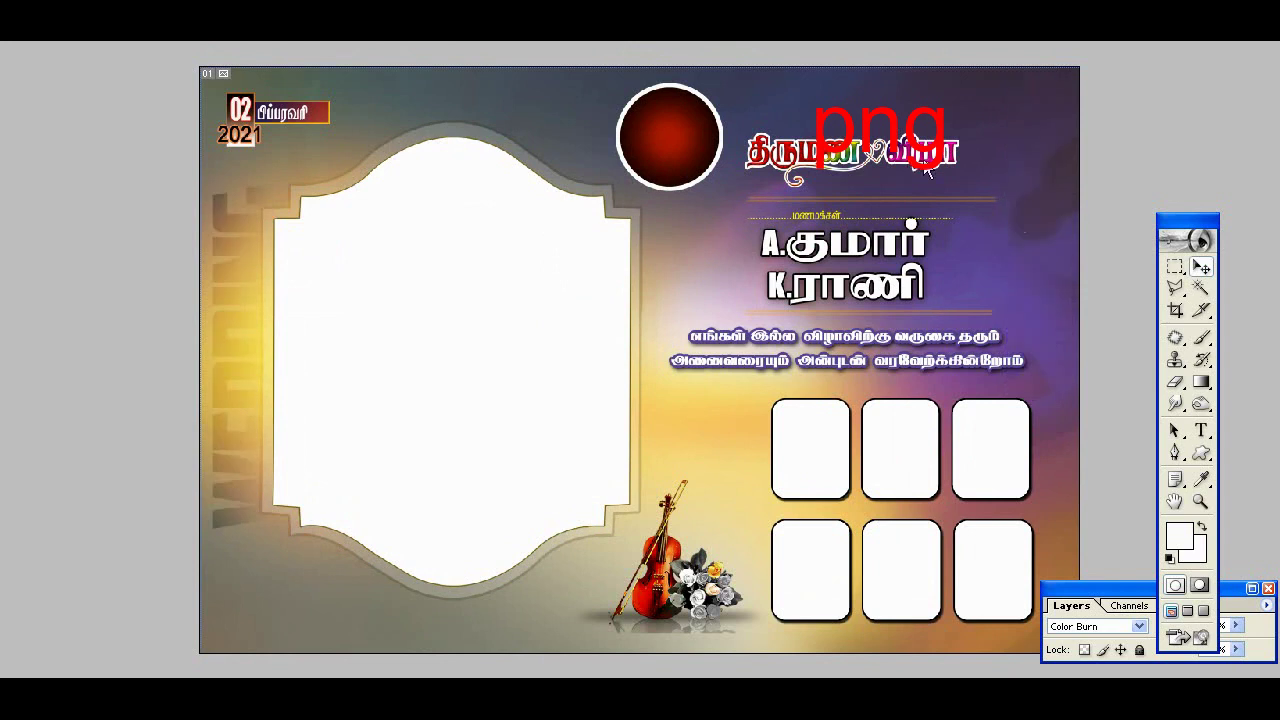
right_click(932, 253)
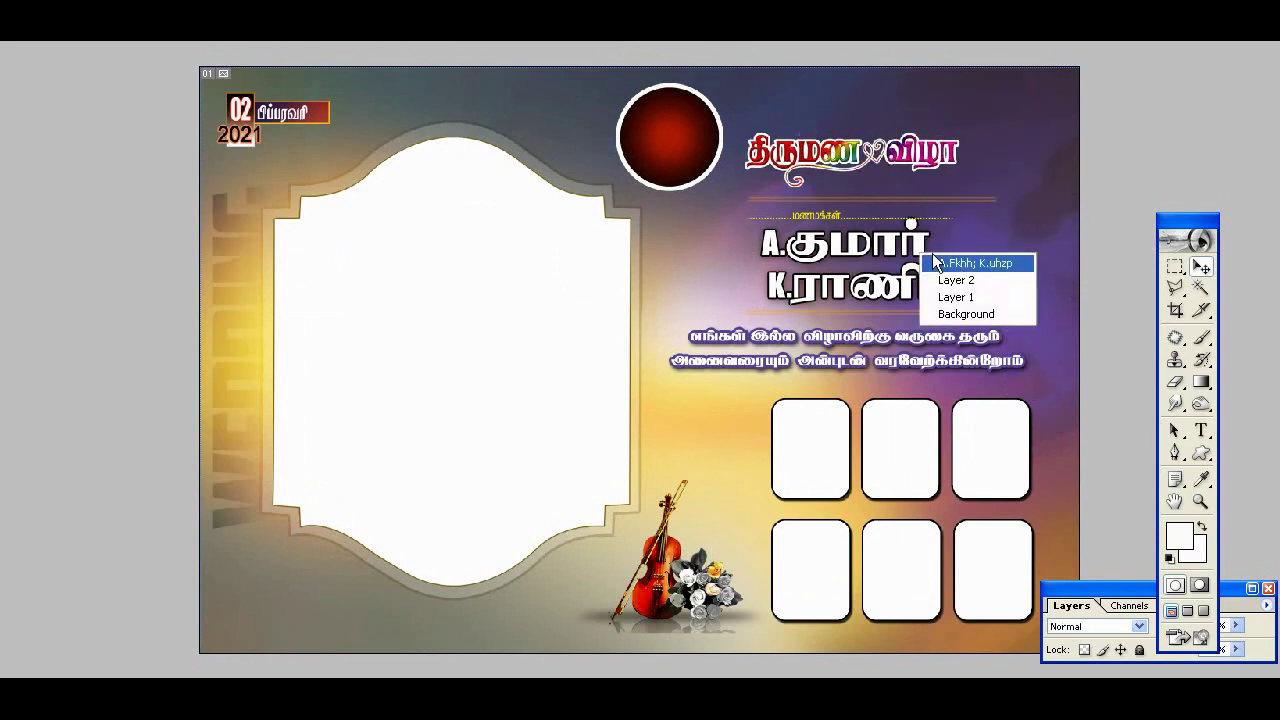
click(935, 262)
drag(935, 262, 977, 314)
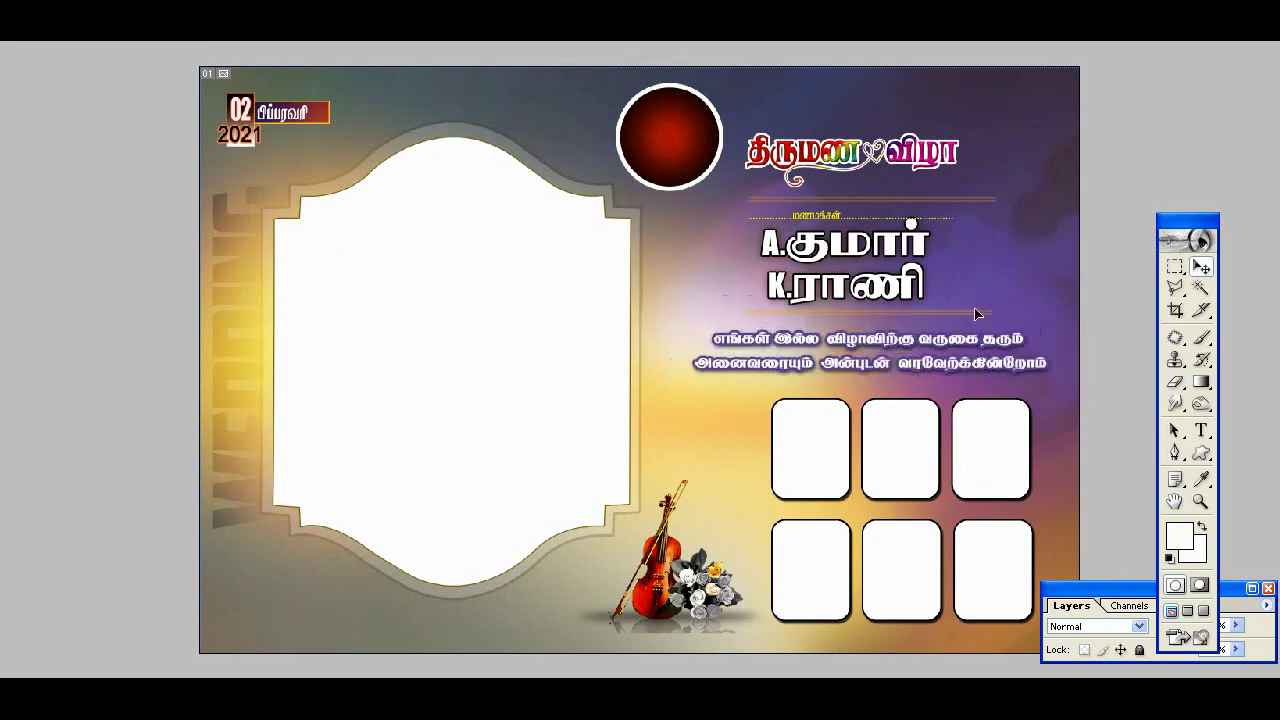
right_click(882, 446)
click(926, 451)
drag(926, 451, 852, 427)
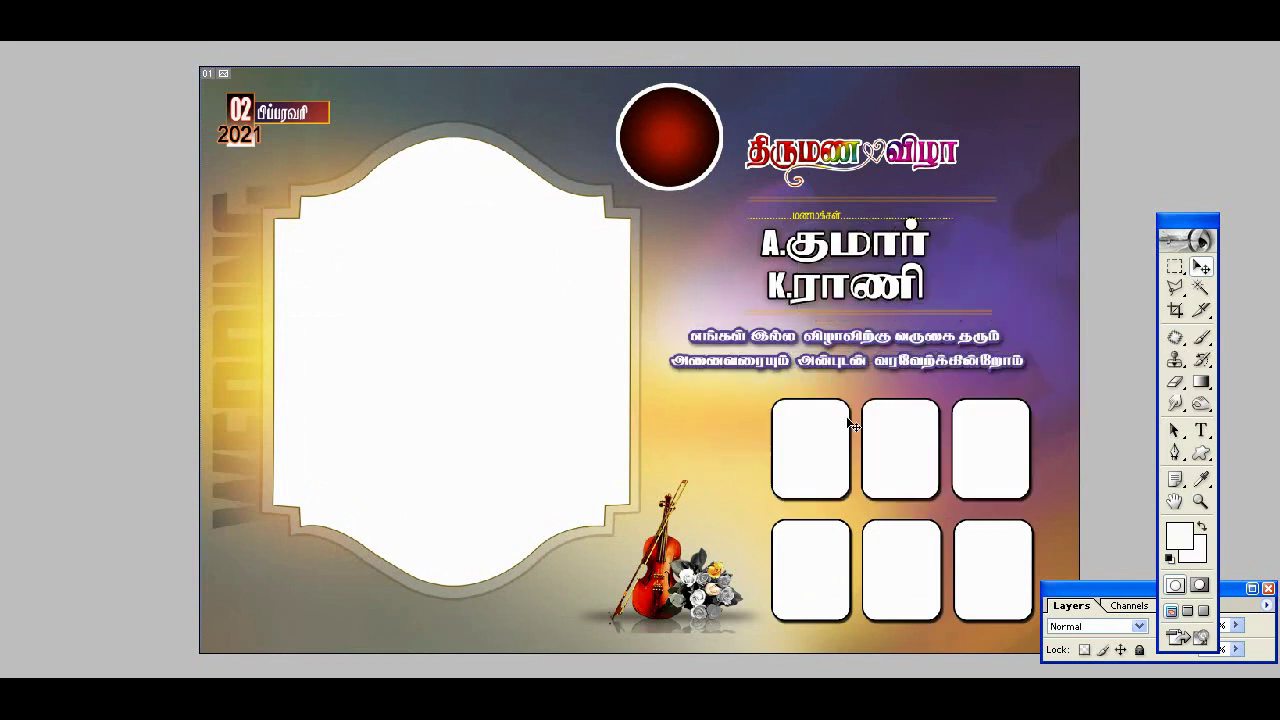
drag(918, 578, 846, 312)
key(ctrl+z)
right_click(662, 567)
click(678, 573)
drag(680, 575, 690, 585)
drag(296, 112, 622, 110)
key(ctrl+z)
click(1200, 502)
click(927, 192)
click(927, 192)
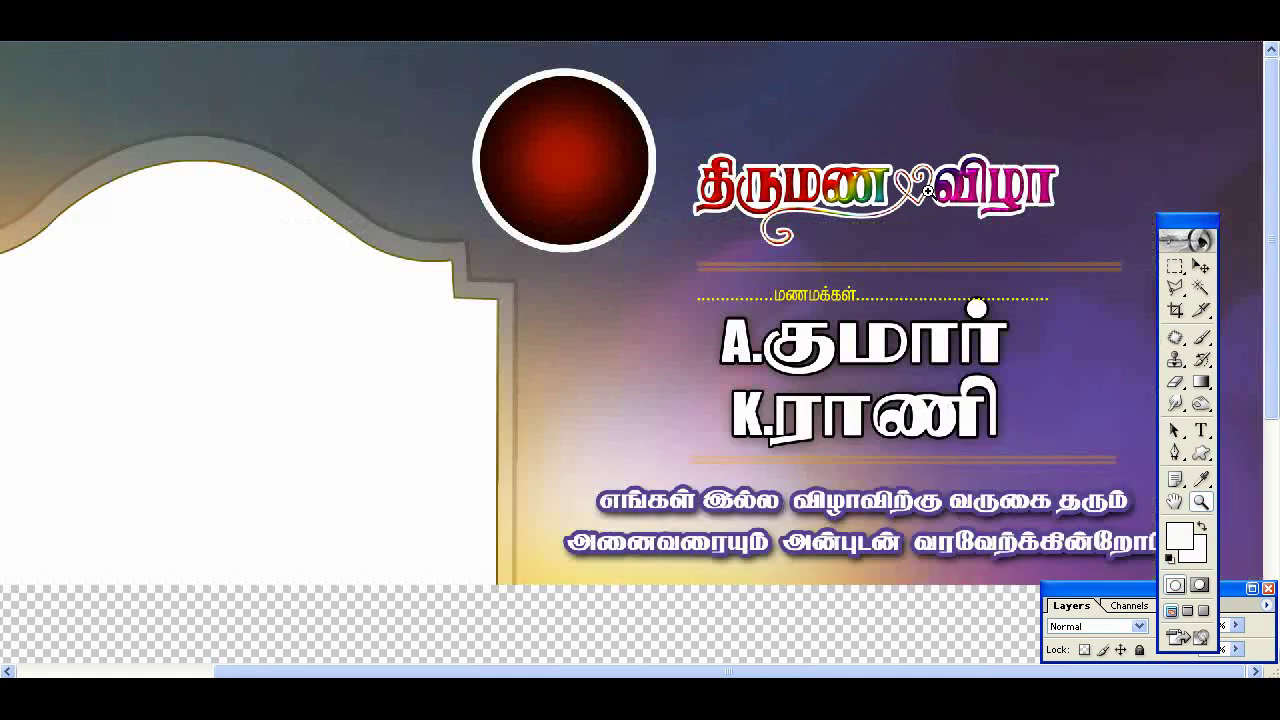
click(840, 248)
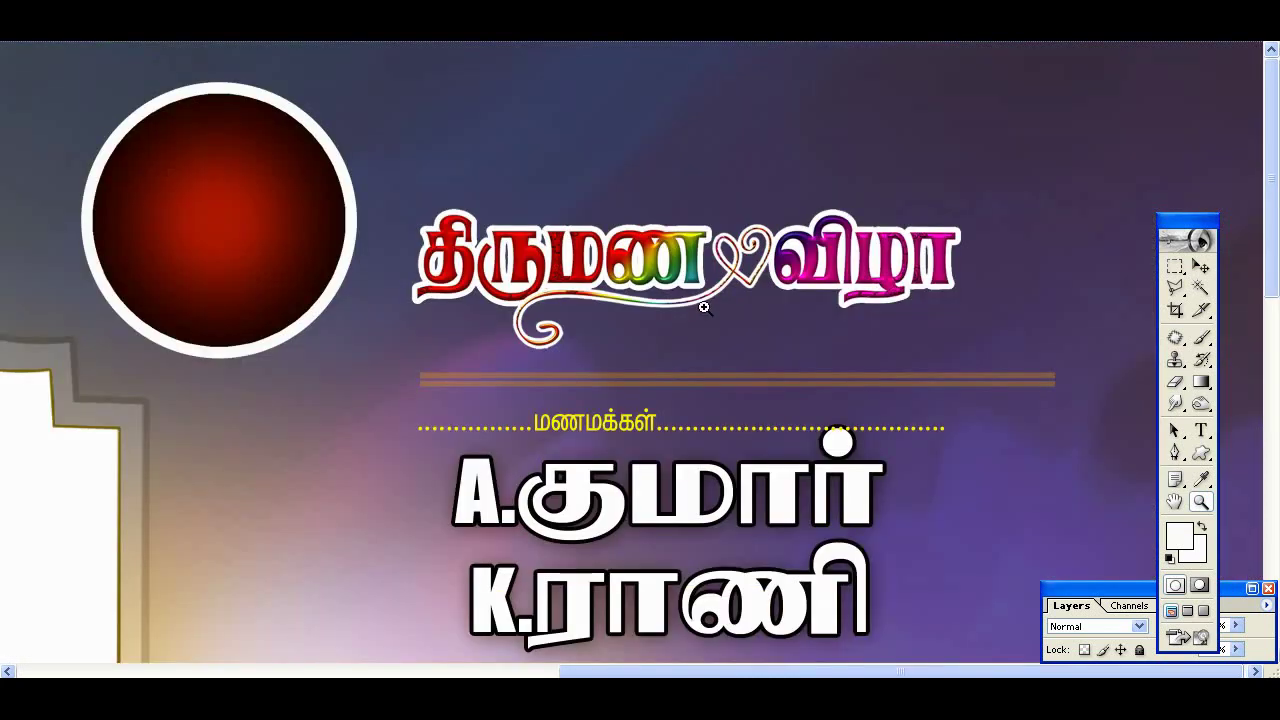
drag(657, 408, 749, 95)
key(v)
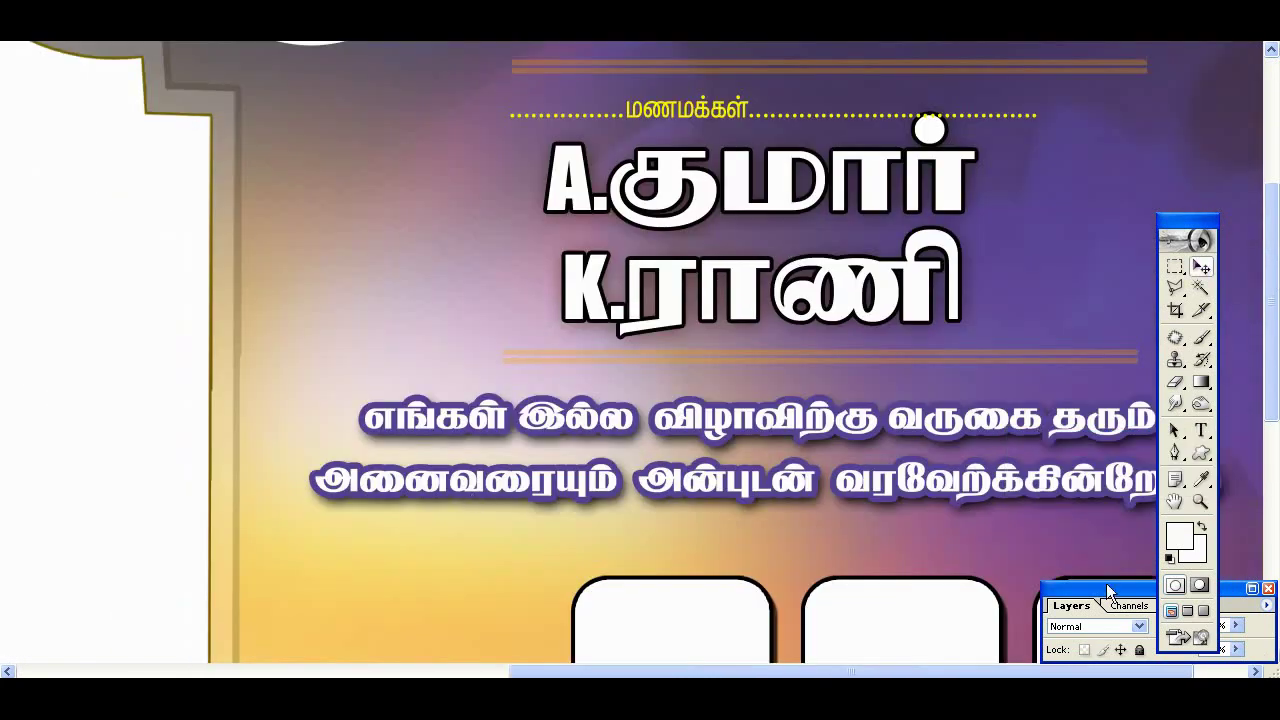
drag(1251, 592, 1186, 434)
click(1186, 429)
double_click(1159, 53)
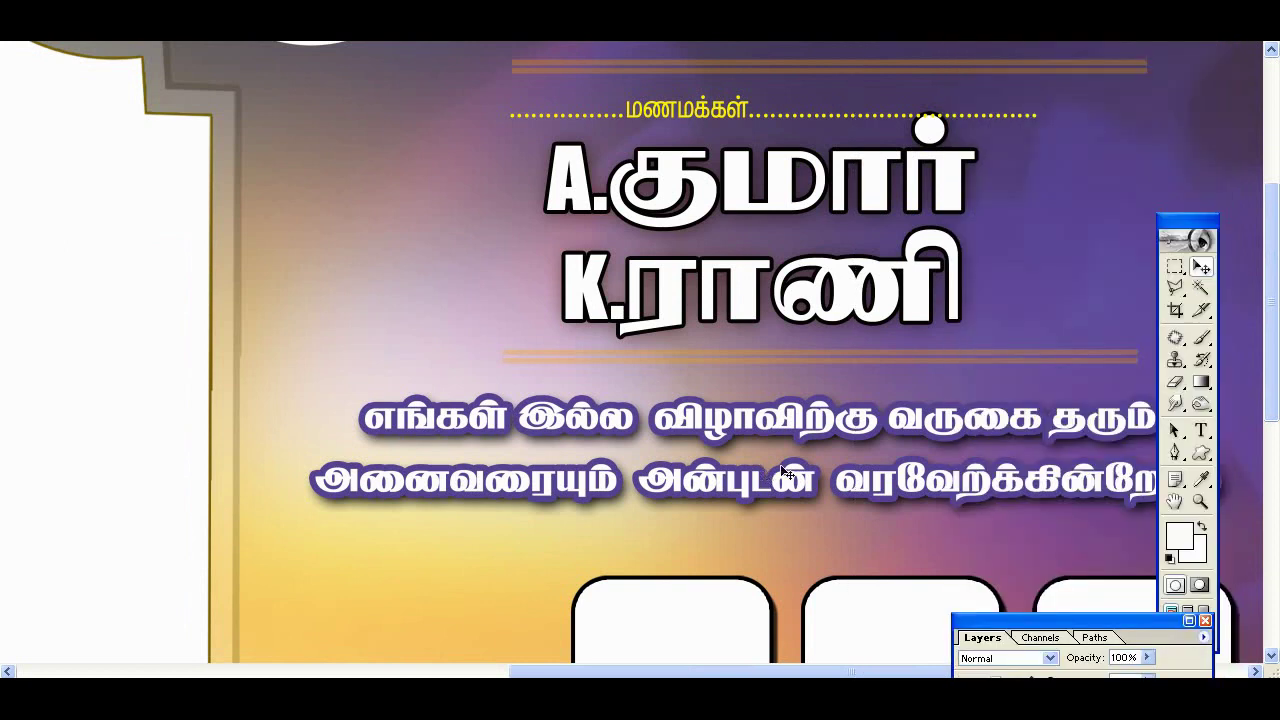
scroll(788, 472, down, 3)
scroll(840, 472, down, 3)
scroll(226, 472, left, 5)
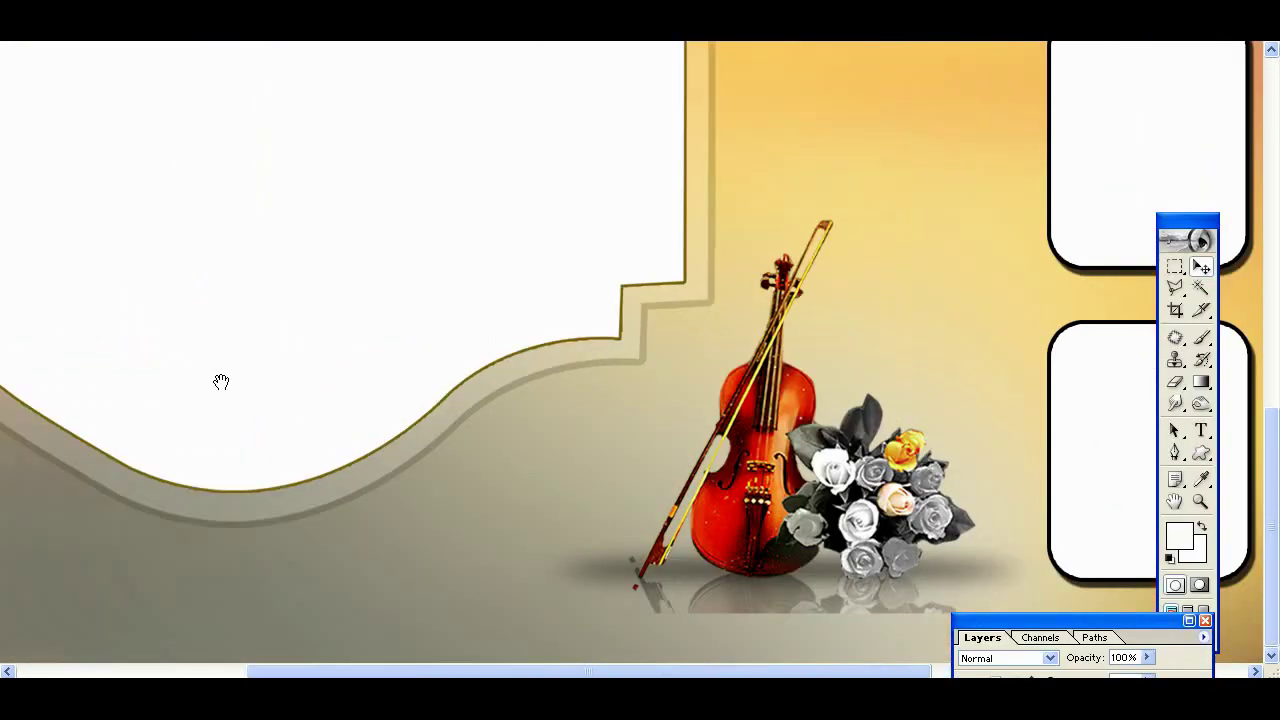
scroll(220, 380, left, 5)
scroll(300, 218, up, 5)
scroll(217, 262, up, 3)
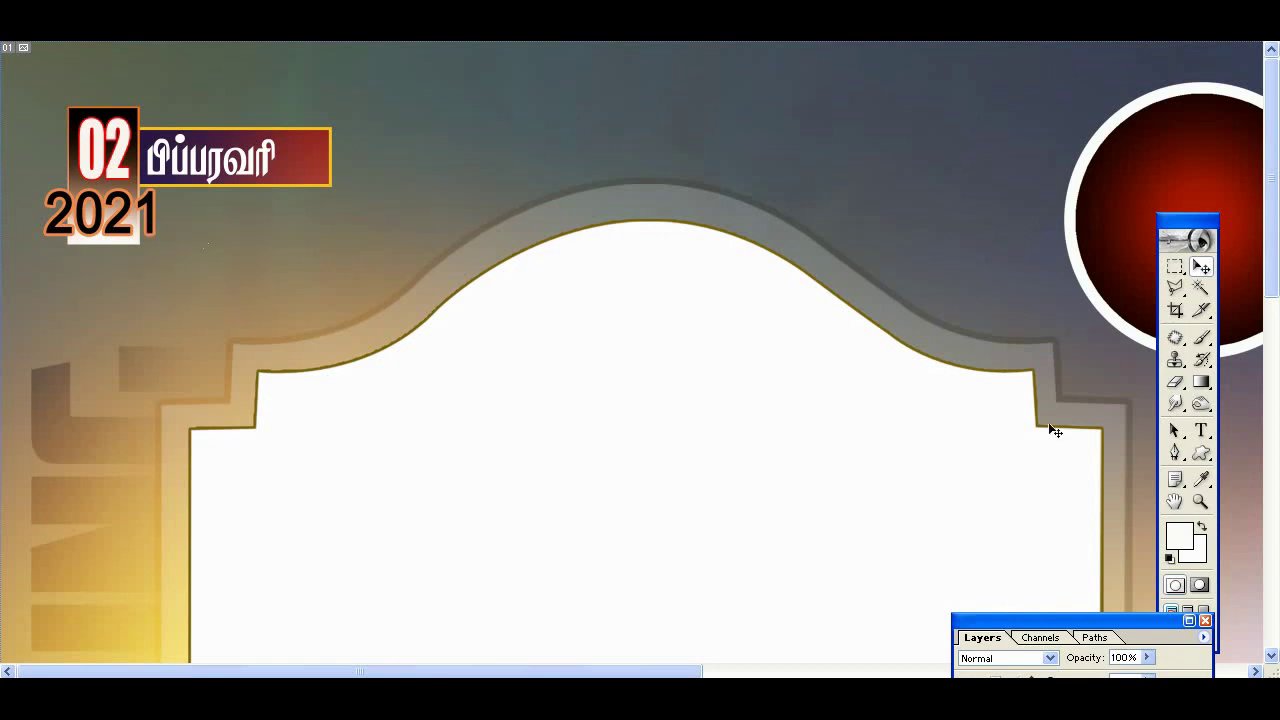
click(1201, 430)
drag(48, 226, 200, 229)
text(1999)
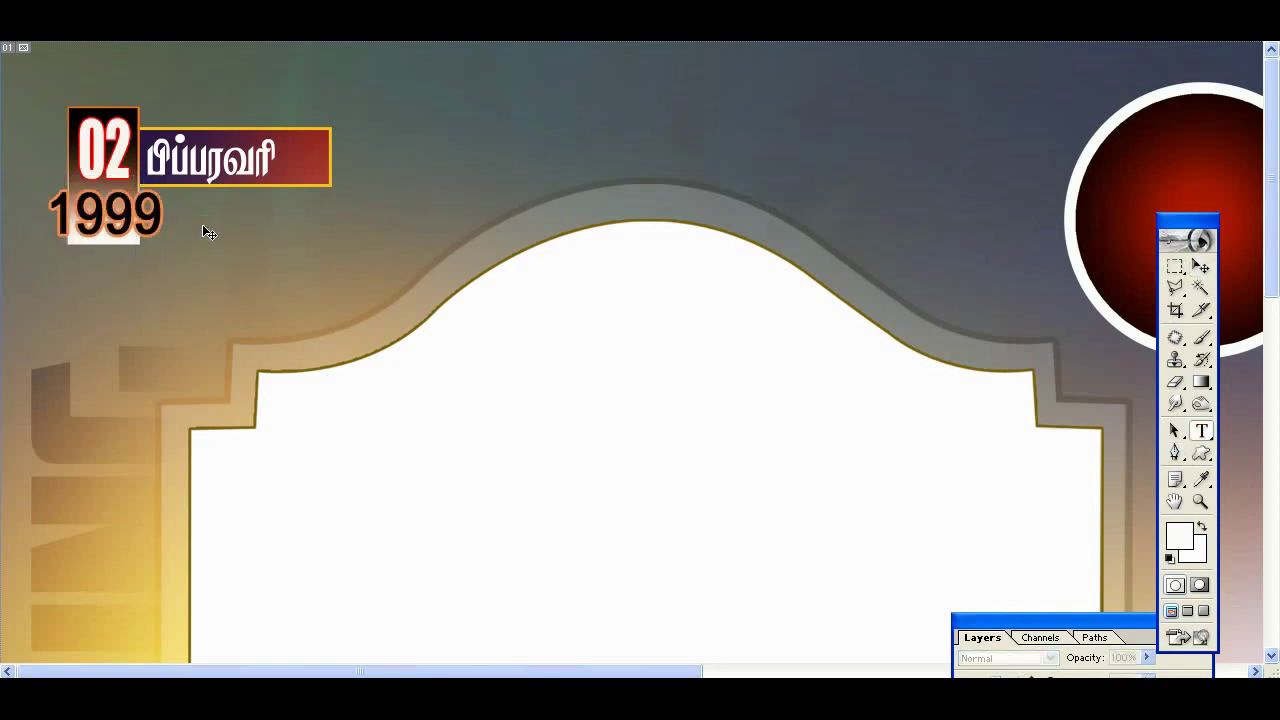
key(Escape)
key(z)
right_click(845, 342)
click(875, 352)
click(903, 211)
click(830, 260)
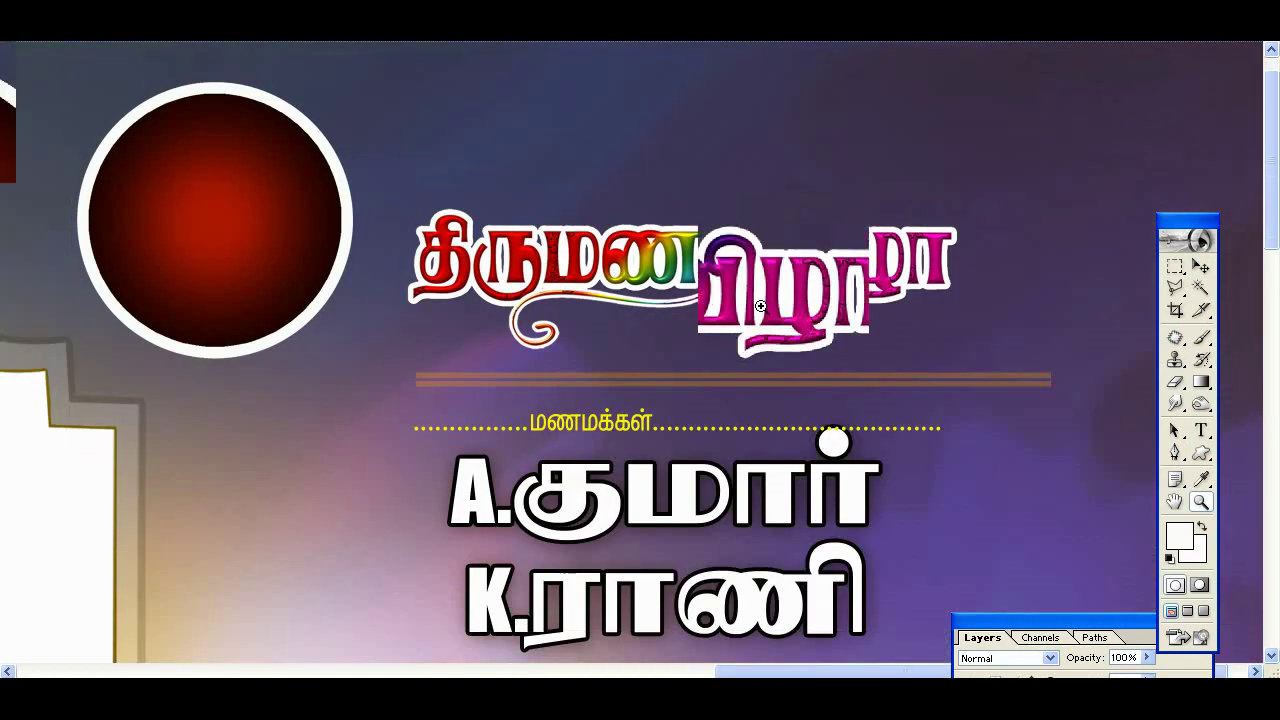
click(759, 307)
key(ctrl+0)
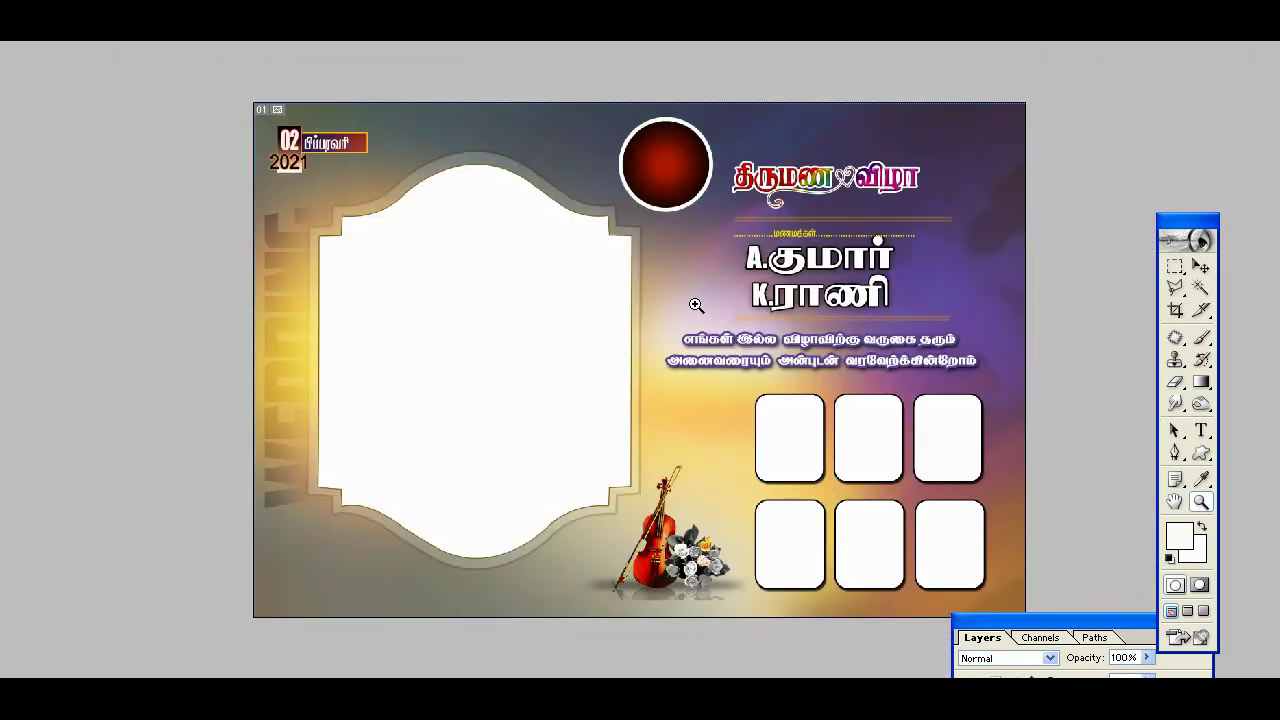
Zoom in on the violin invitation, then zoom back out to fit it in the window.
right_click(658, 288)
click(719, 290)
click(735, 256)
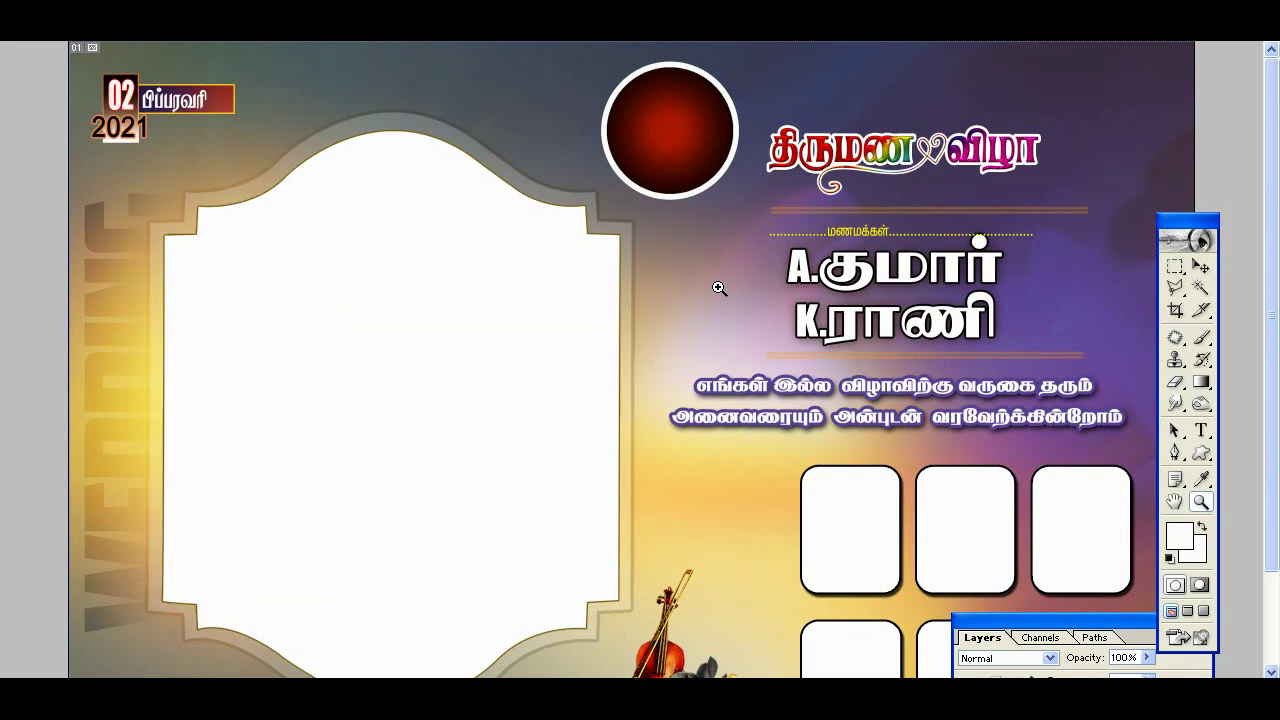
key(ctrl+minus)
Close 2021 15-10.psd and decline to save its changes.
key(ctrl+w)
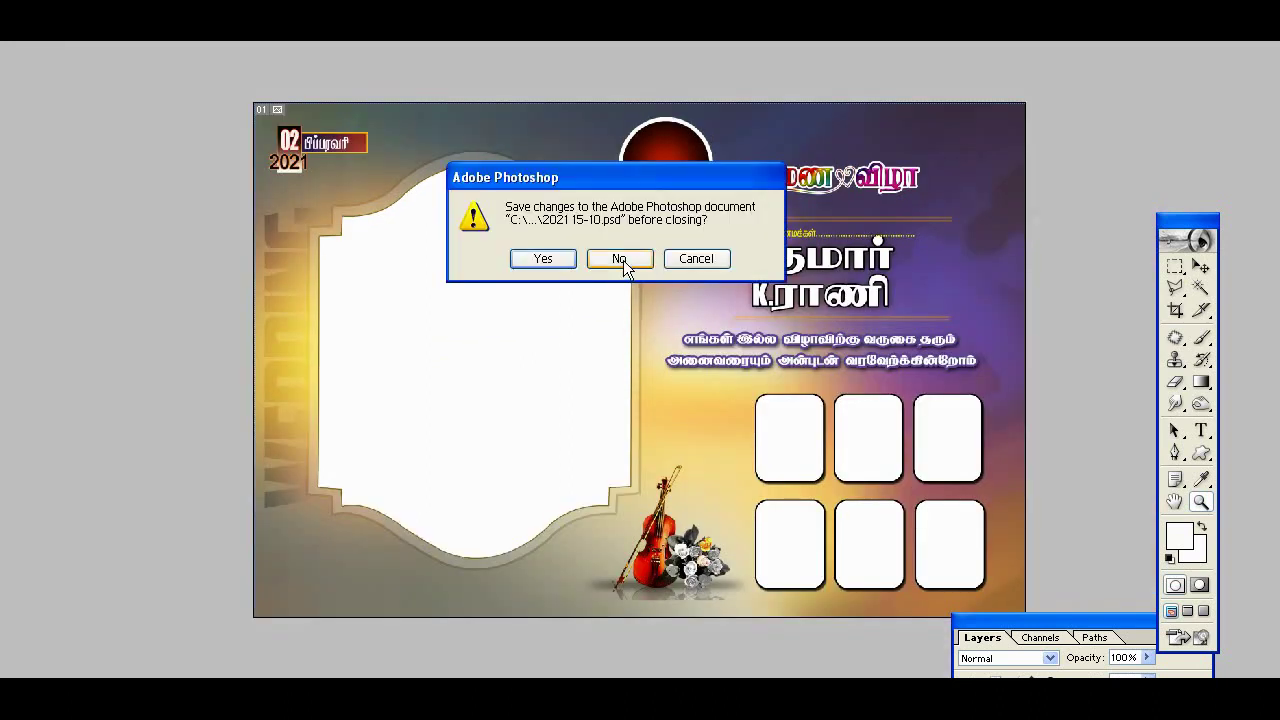
click(620, 258)
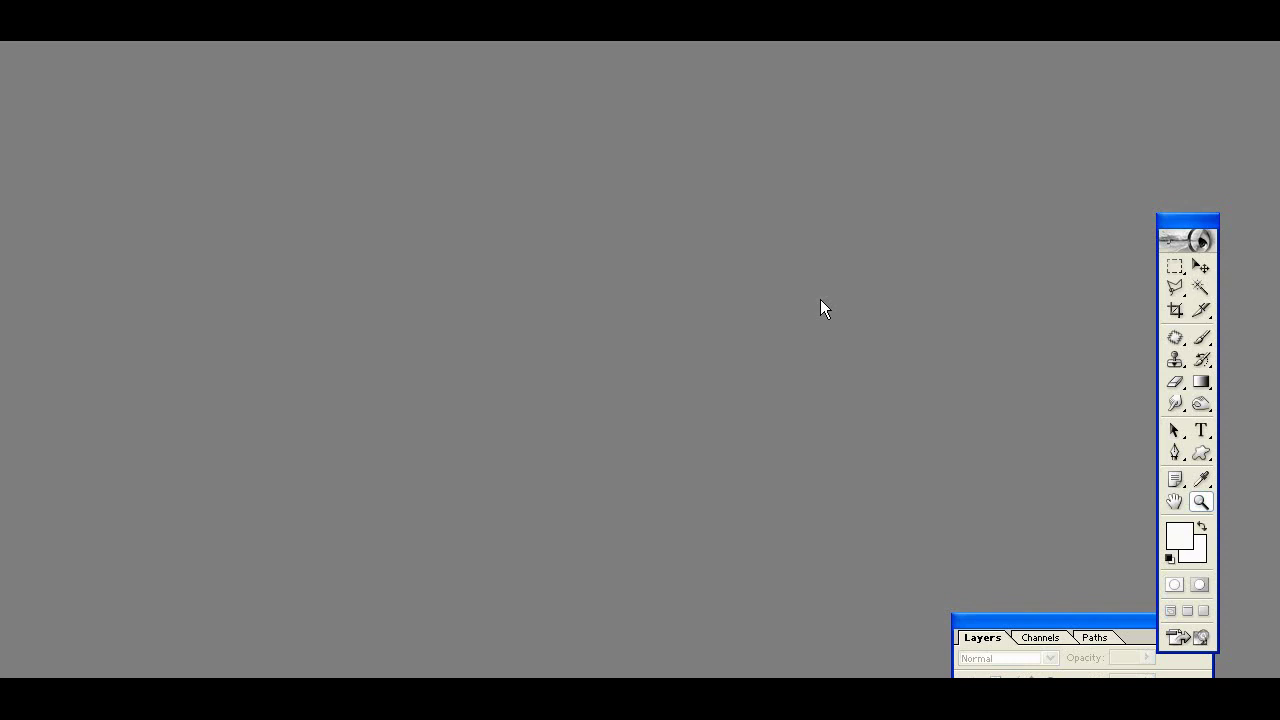